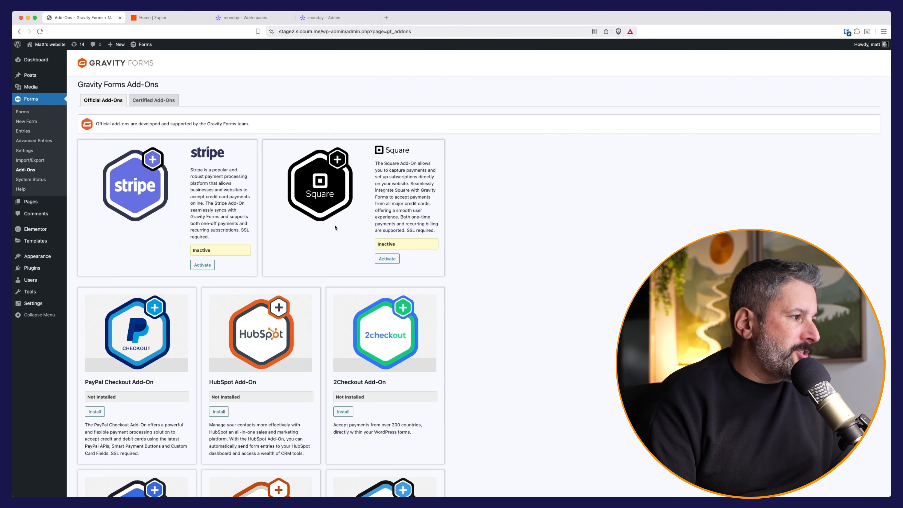
Step: Scroll the Add-Ons list to confirm the Zapier Add-On is Active
{"action": "scroll", "coordinate": [320, 220], "scroll_direction": "down", "scroll_amount": 20}
{"action": "scroll", "coordinate": [329, 228], "scroll_direction": "down", "scroll_amount": 20}
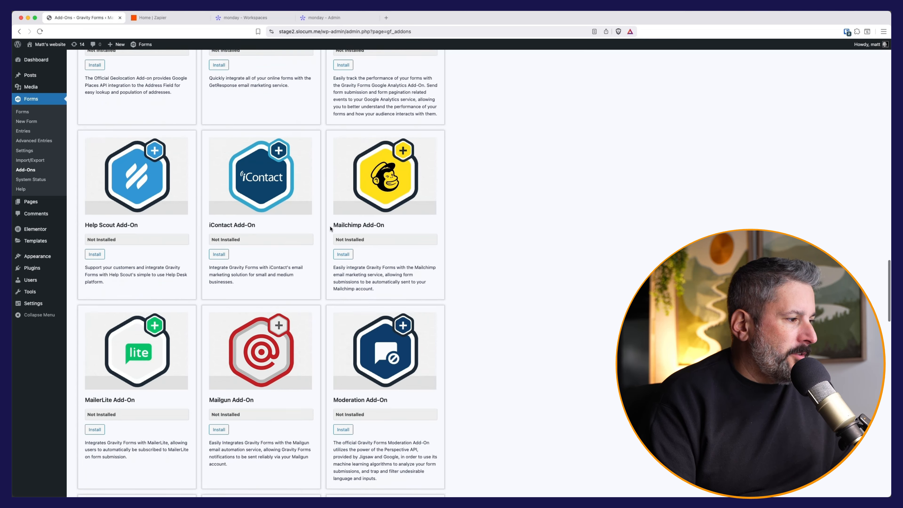
{"action": "scroll", "coordinate": [332, 228], "scroll_direction": "down", "scroll_amount": 15}
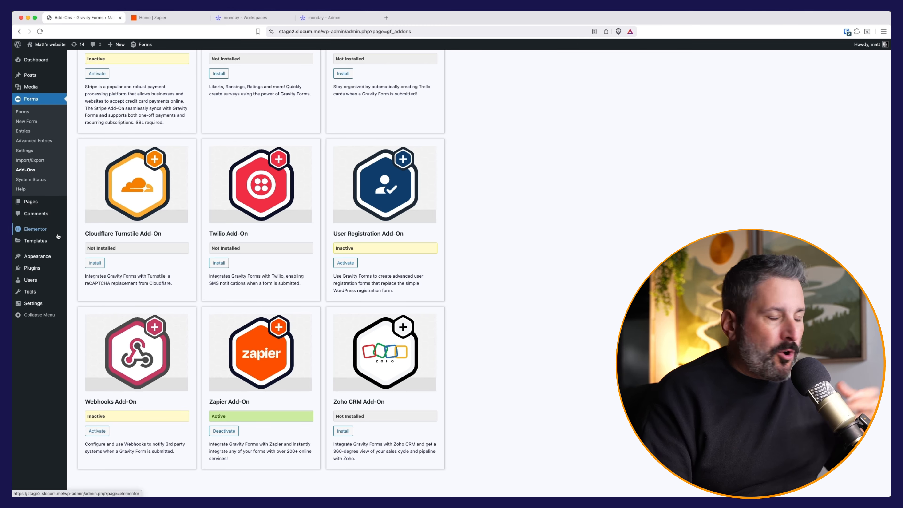
{"action": "mouse_move", "coordinate": [58, 236]}
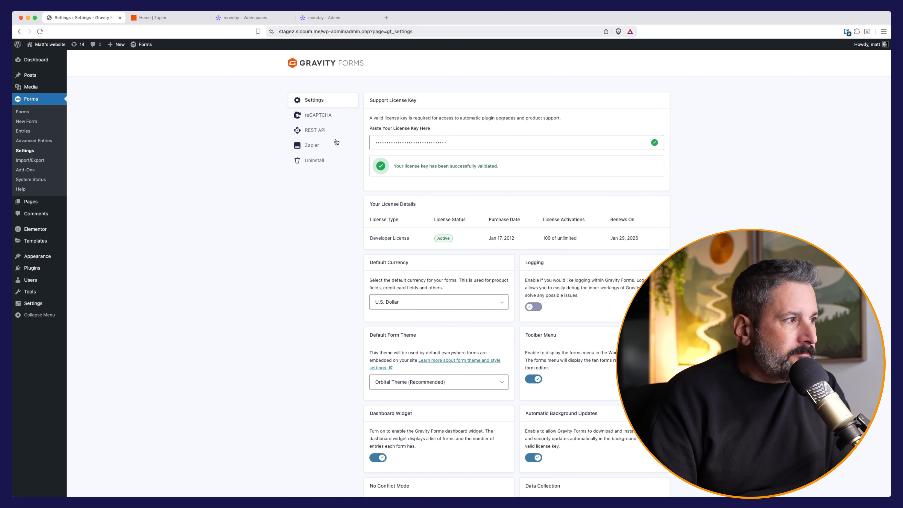
Step: Show the REST API settings listing the zapier, zapier-2 and zap3 keys
{"action": "left_click", "coordinate": [307, 131]}
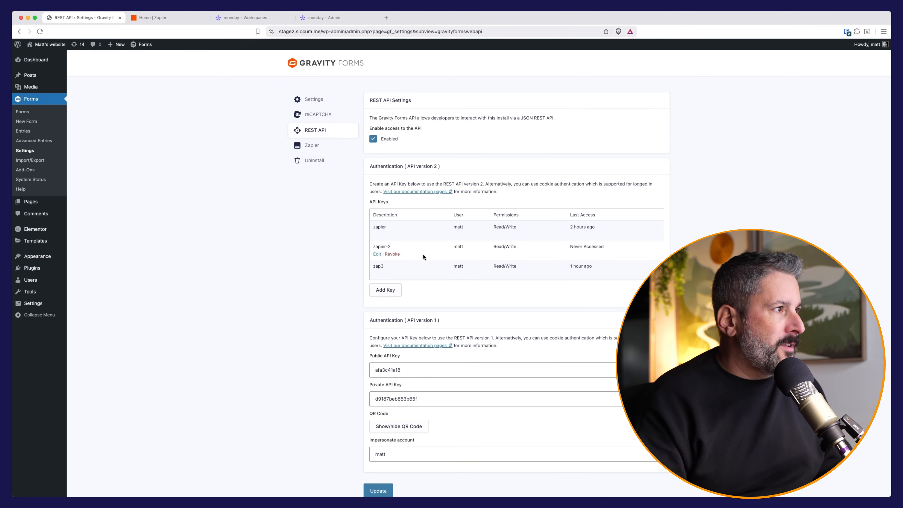
Step: Reach monday.com's personal API token via Developers, then return to Zapier's home page
{"action": "left_click", "coordinate": [271, 18]}
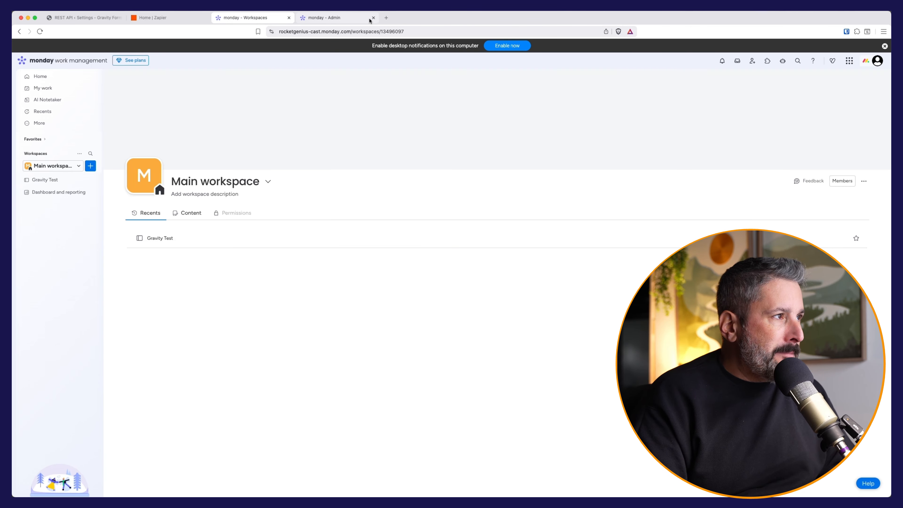
{"action": "left_click", "coordinate": [373, 18]}
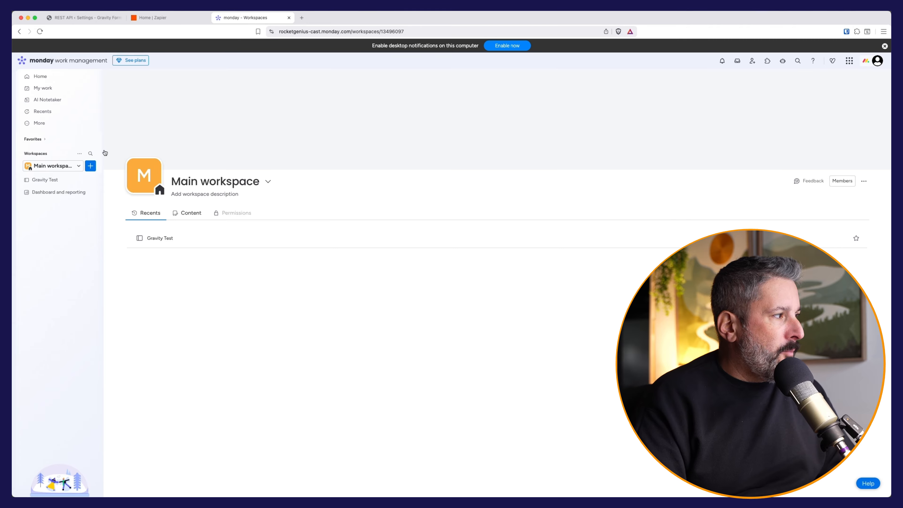
{"action": "left_click", "coordinate": [876, 62]}
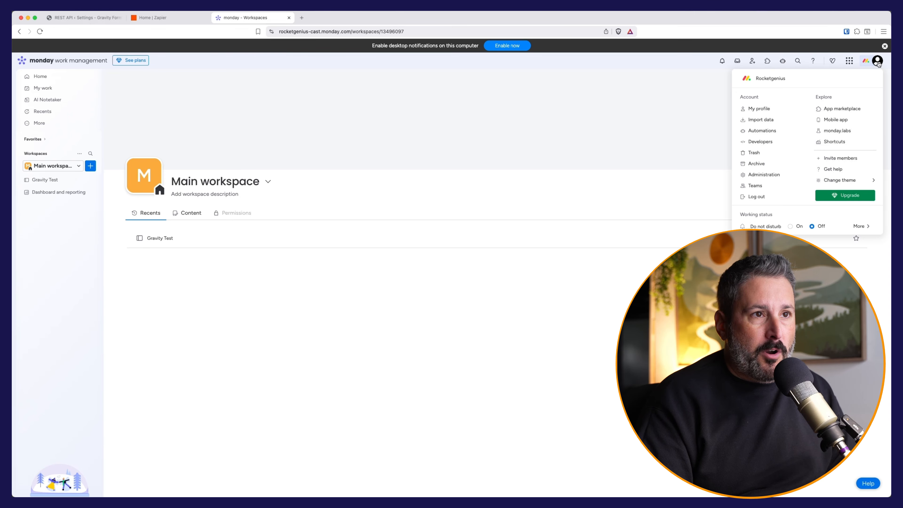
{"action": "left_click", "coordinate": [764, 142]}
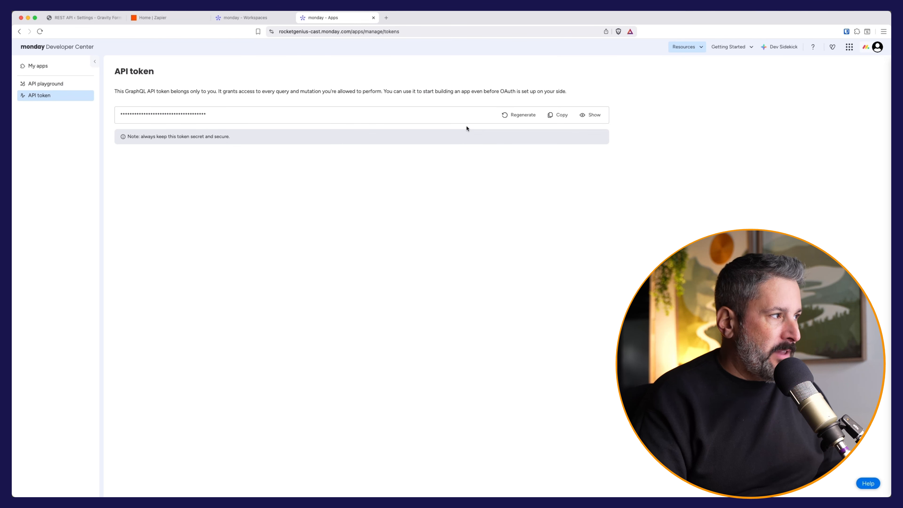
{"action": "left_click", "coordinate": [160, 18]}
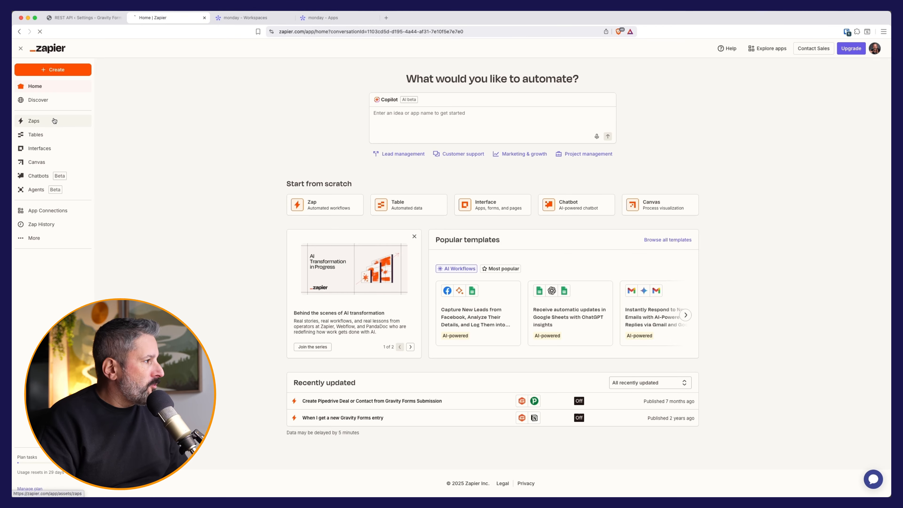
Step: Create a new Zap with Gravity Forms as the trigger app
{"action": "left_click", "coordinate": [64, 121]}
{"action": "left_click", "coordinate": [729, 87]}
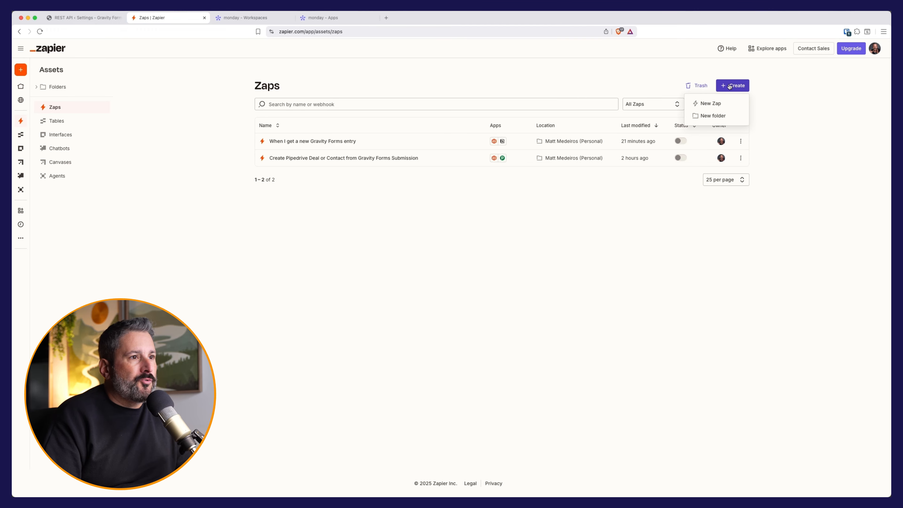
{"action": "left_click", "coordinate": [714, 104]}
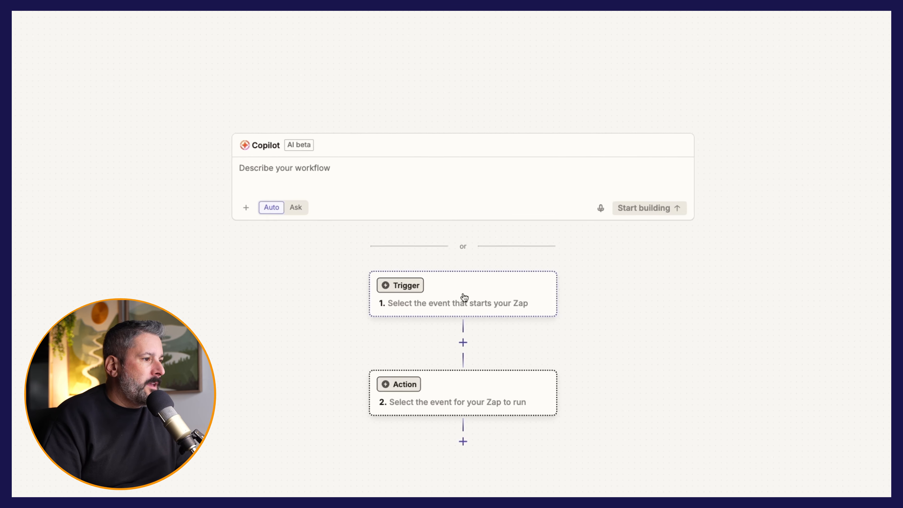
{"action": "left_click", "coordinate": [457, 281]}
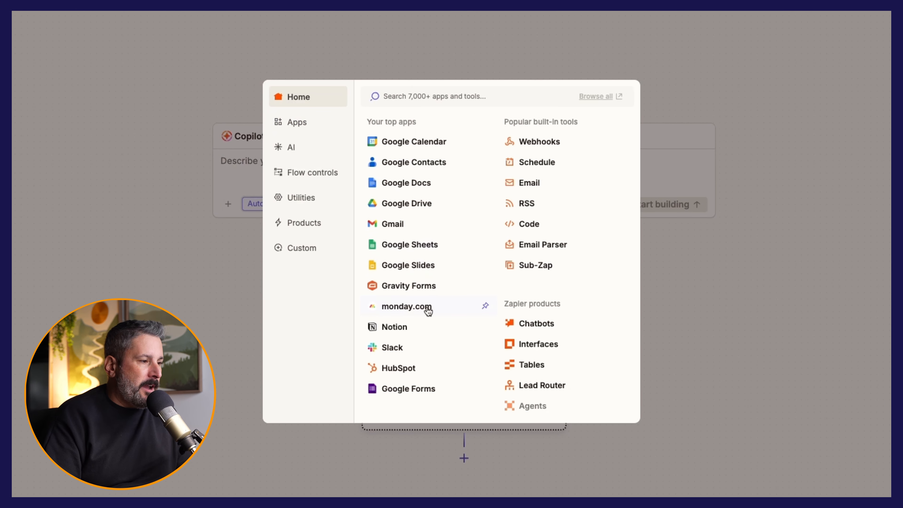
{"action": "left_click", "coordinate": [422, 291]}
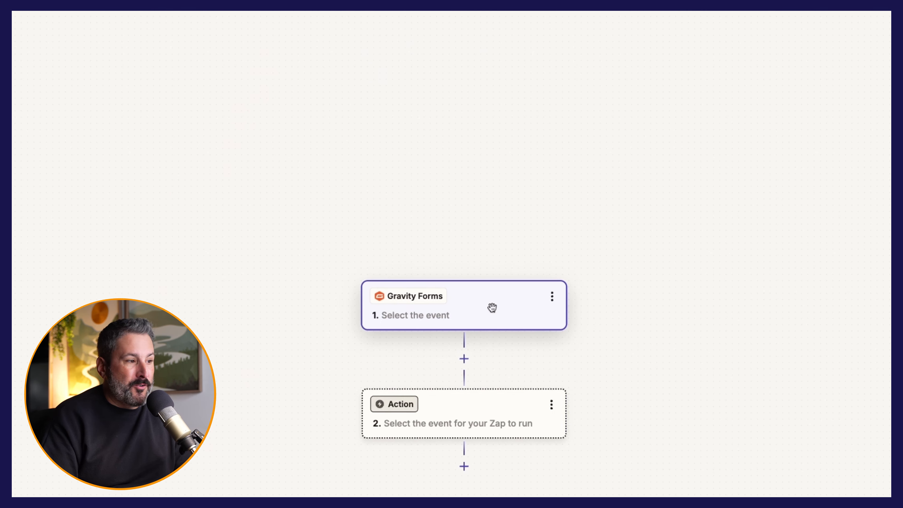
Step: Add monday.com as the action app and bring both steps into view
{"action": "left_click", "coordinate": [484, 413]}
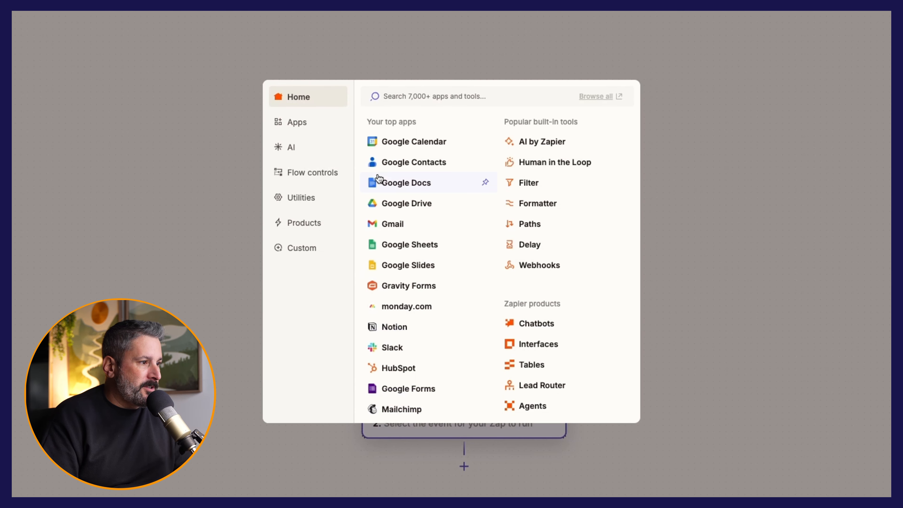
{"action": "type", "text": "monday"}
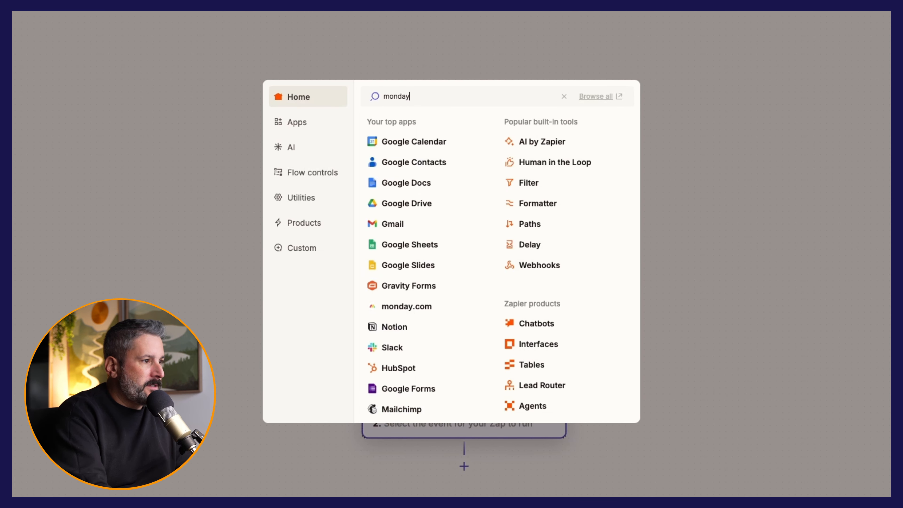
{"action": "left_click", "coordinate": [418, 123]}
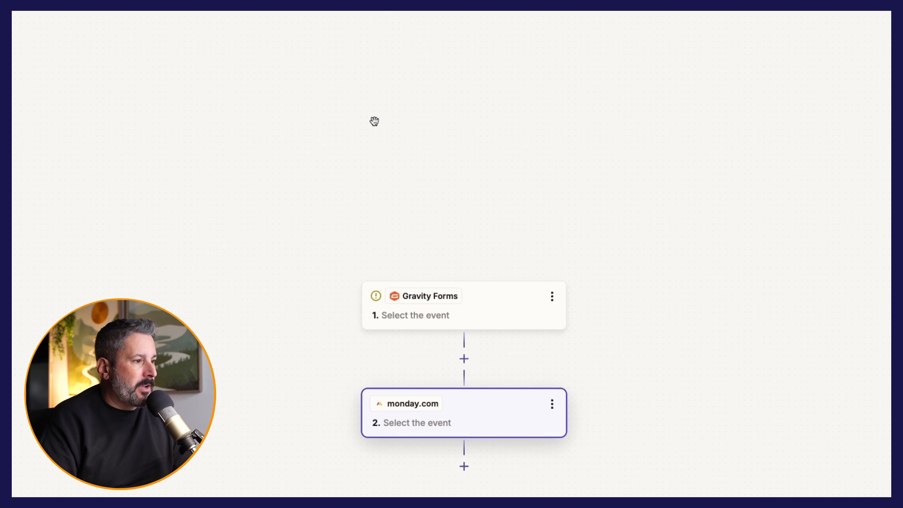
{"action": "scroll", "coordinate": [518, 407], "scroll_direction": "up", "scroll_amount": 1}
{"action": "scroll", "coordinate": [583, 384], "scroll_direction": "down", "scroll_amount": 1}
{"action": "scroll", "coordinate": [587, 355], "scroll_direction": "right", "scroll_amount": 1}
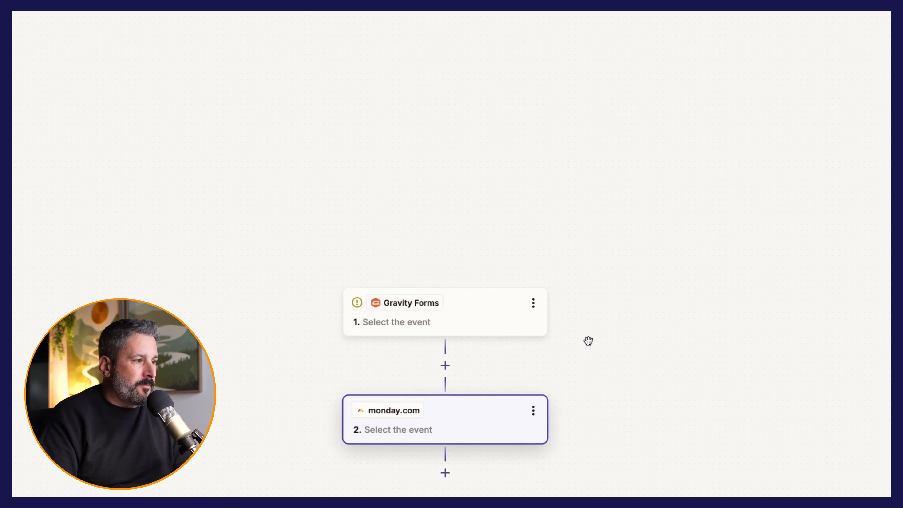
{"action": "scroll", "coordinate": [593, 352], "scroll_direction": "up", "scroll_amount": 3}
{"action": "left_click_drag", "start_coordinate": [627, 417], "coordinate": [596, 190]}
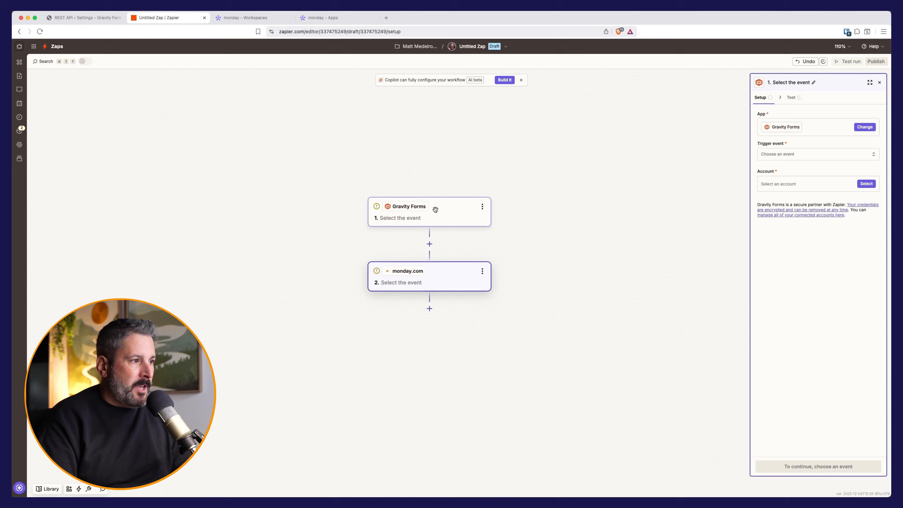
{"action": "left_click", "coordinate": [435, 210]}
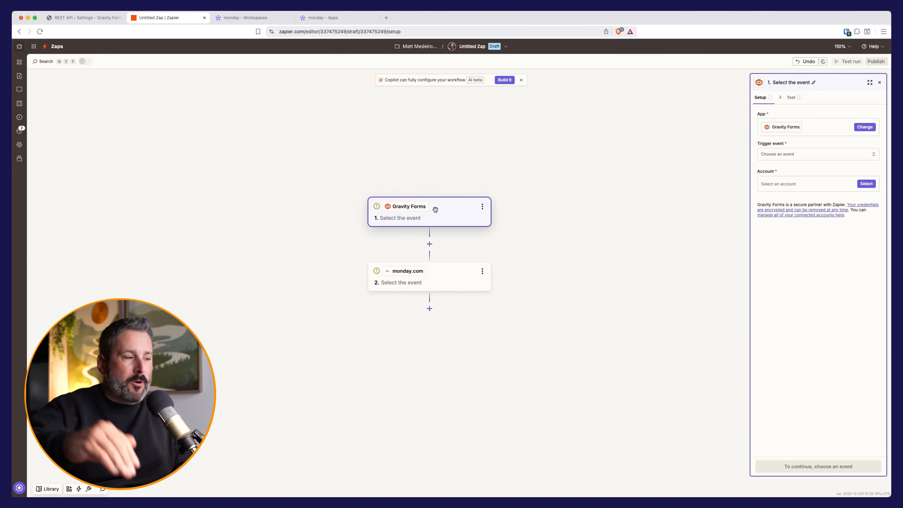
Step: Set the Gravity Forms trigger event to Form Submission
{"action": "left_click", "coordinate": [446, 266]}
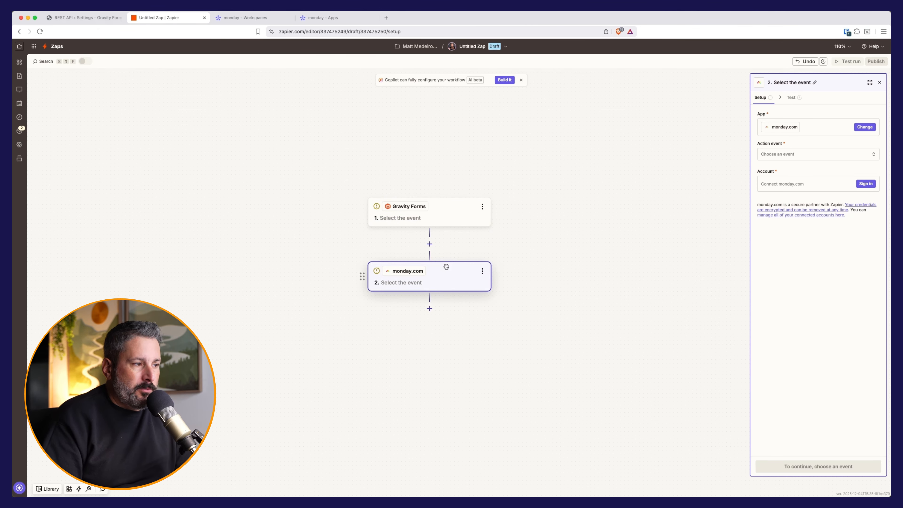
{"action": "left_click", "coordinate": [438, 212]}
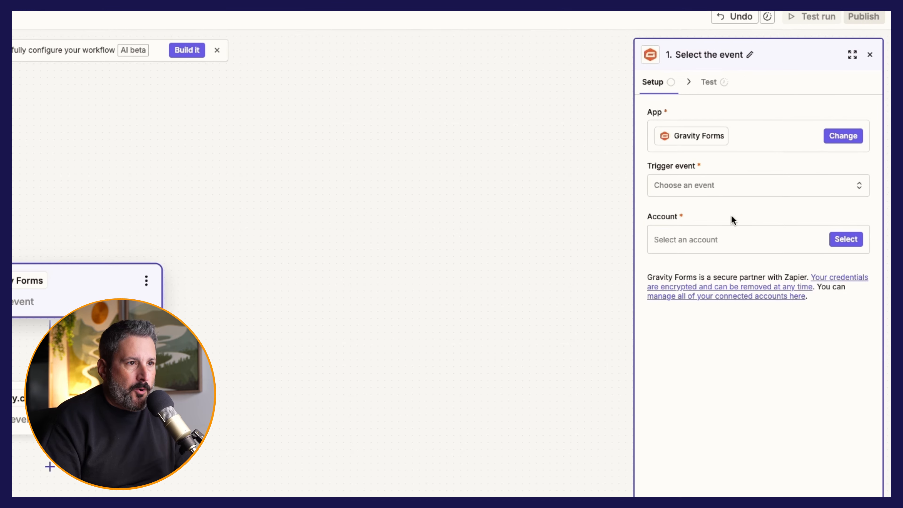
{"action": "left_click", "coordinate": [716, 184]}
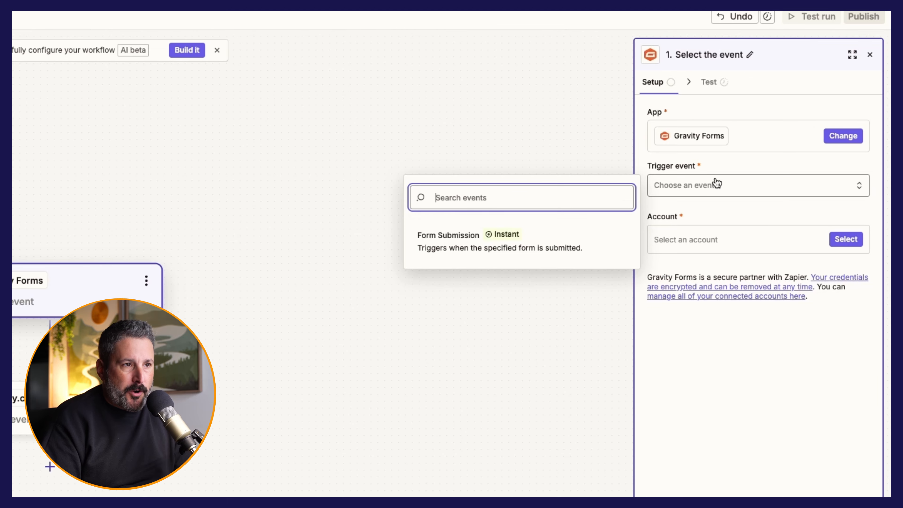
{"action": "left_click", "coordinate": [469, 249]}
Step: Begin connecting a new Gravity Forms account and enlarge the connection window
{"action": "left_click", "coordinate": [671, 253]}
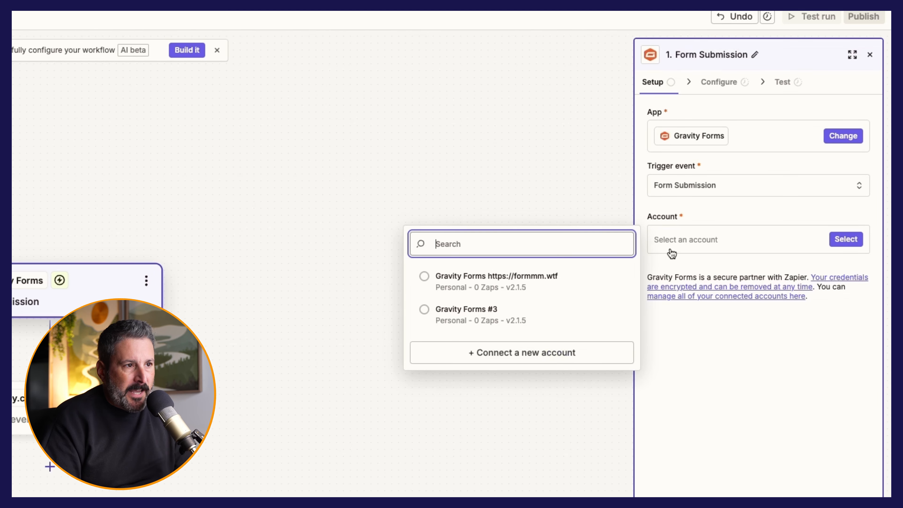
{"action": "left_click", "coordinate": [549, 360]}
{"action": "left_click_drag", "start_coordinate": [256, 21], "coordinate": [708, 70]}
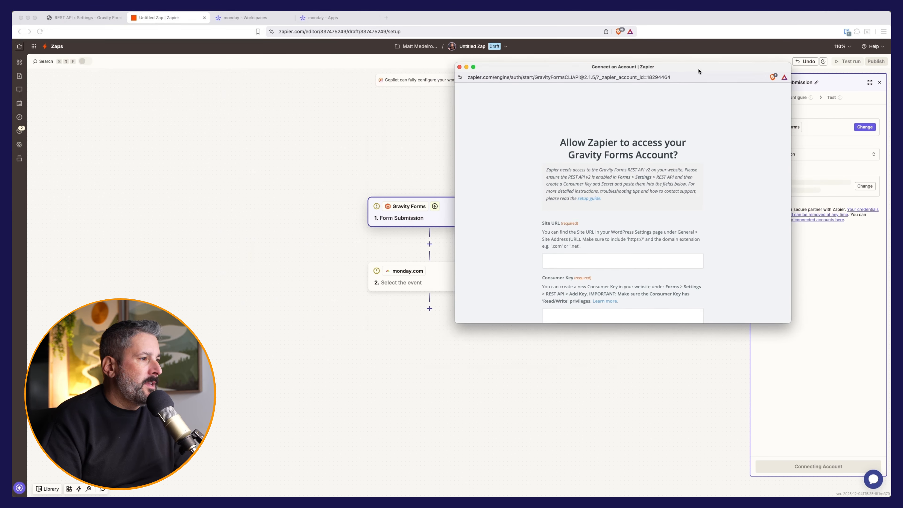
{"action": "scroll", "coordinate": [661, 202], "scroll_direction": "down", "scroll_amount": 5}
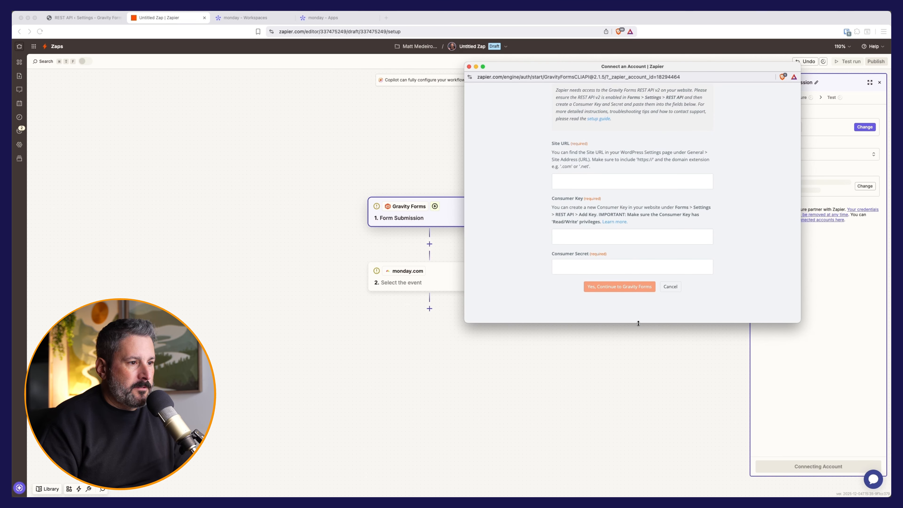
{"action": "left_click_drag", "start_coordinate": [638, 323], "coordinate": [638, 407]}
{"action": "left_click_drag", "start_coordinate": [703, 65], "coordinate": [655, 68]}
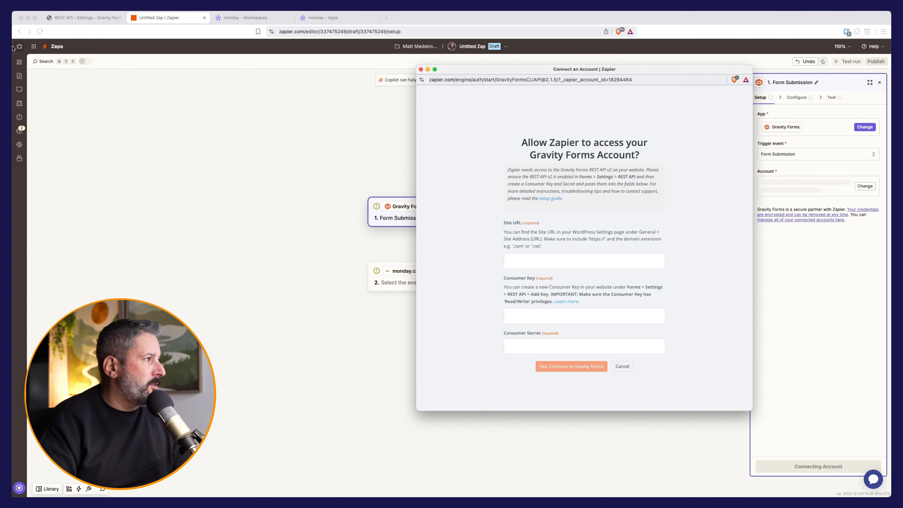
Step: Create a Read/Write REST API key named zapier-demo and copy its consumer key
{"action": "left_click", "coordinate": [73, 18]}
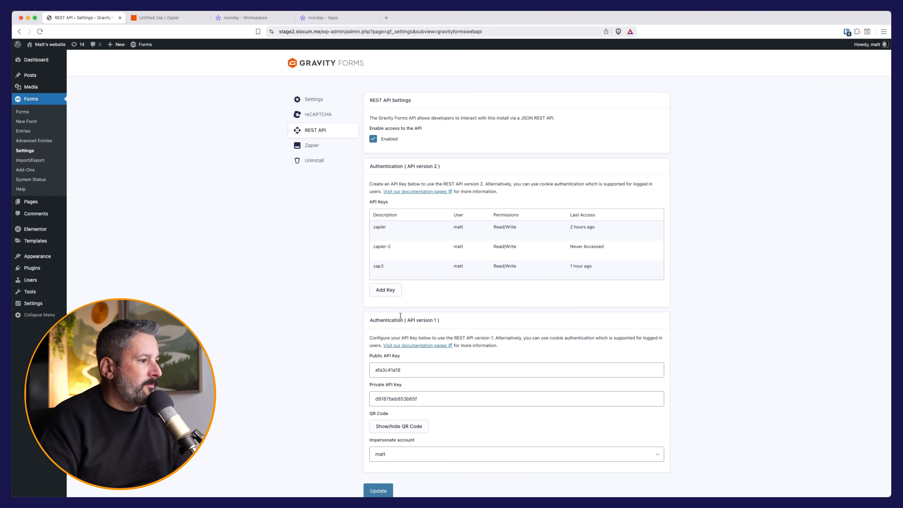
{"action": "left_click", "coordinate": [389, 295]}
{"action": "left_click", "coordinate": [393, 241]}
{"action": "type", "text": "zapier-demo"}
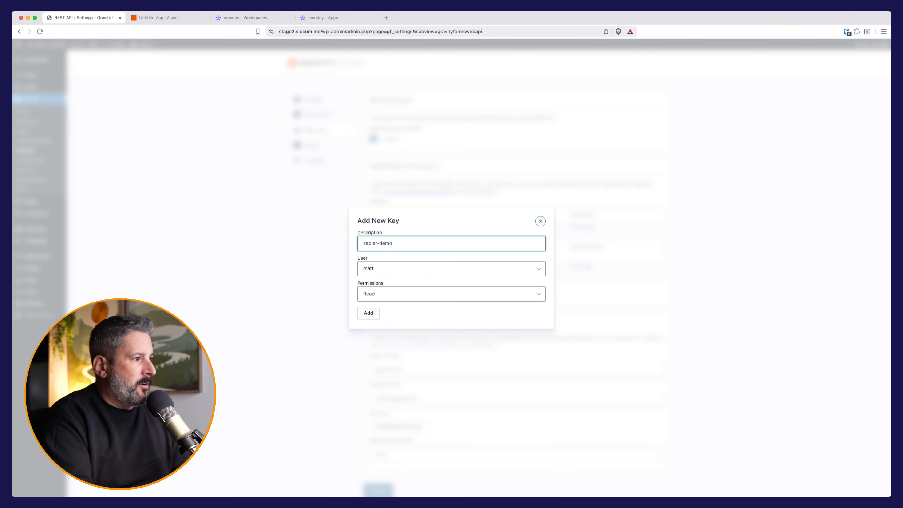
{"action": "left_click", "coordinate": [403, 297]}
{"action": "left_click", "coordinate": [401, 310]}
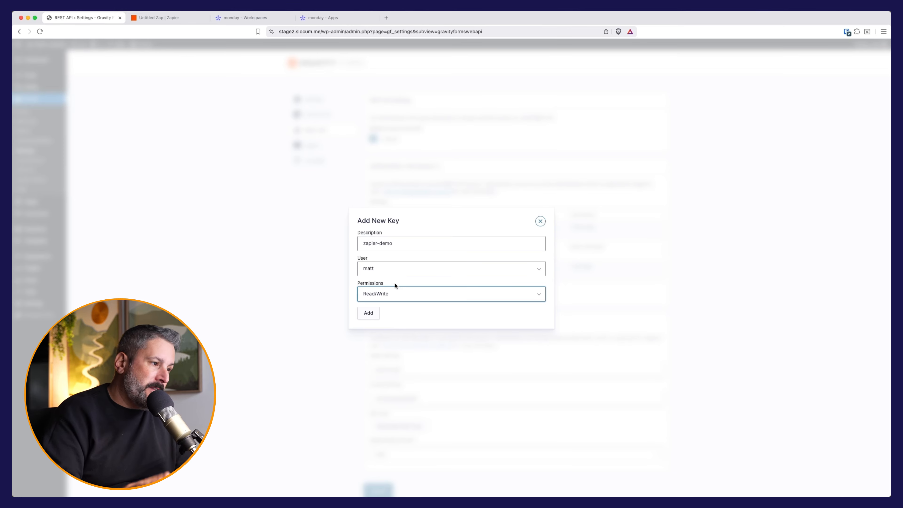
{"action": "left_click", "coordinate": [371, 314]}
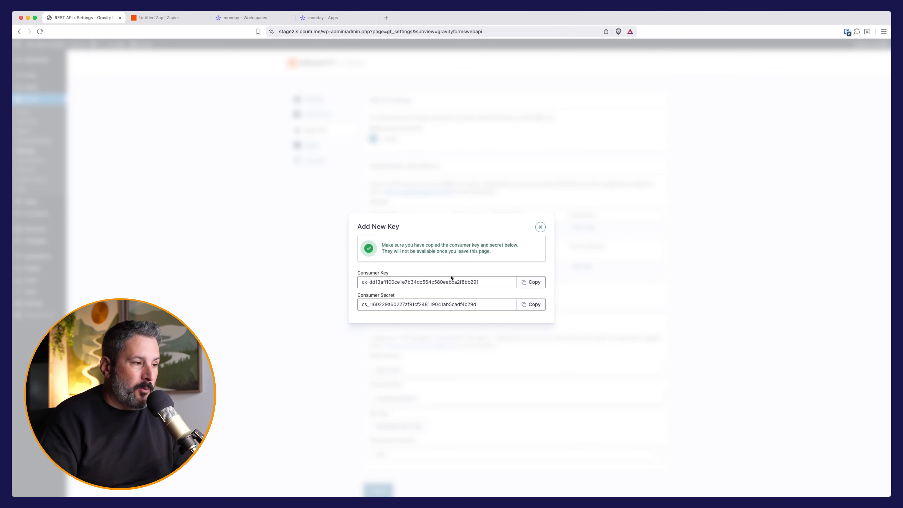
{"action": "left_click", "coordinate": [530, 282]}
{"action": "key", "text": "super+grave"}
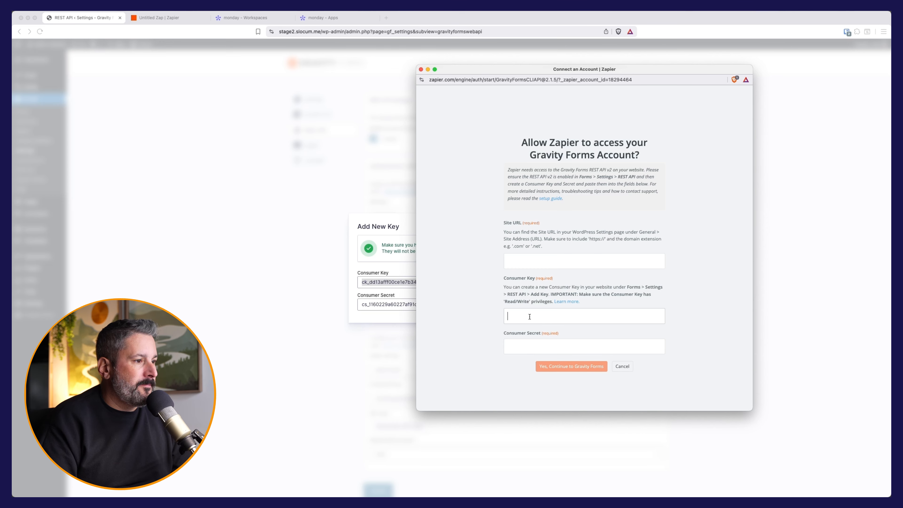
Step: Paste the zapier-demo consumer key and secret into Zapier's connection form
{"action": "key", "text": "super+v"}
{"action": "key", "text": "super+grave"}
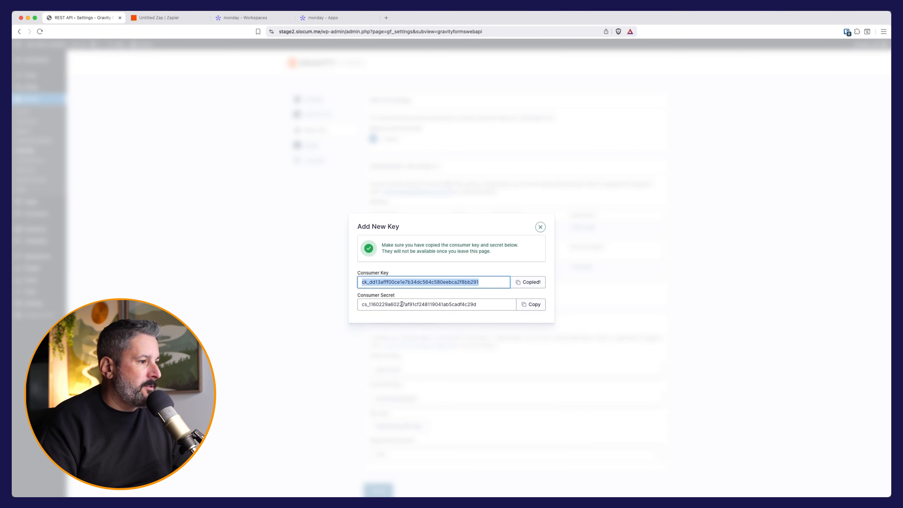
{"action": "left_click", "coordinate": [532, 305]}
{"action": "key", "text": "super+grave"}
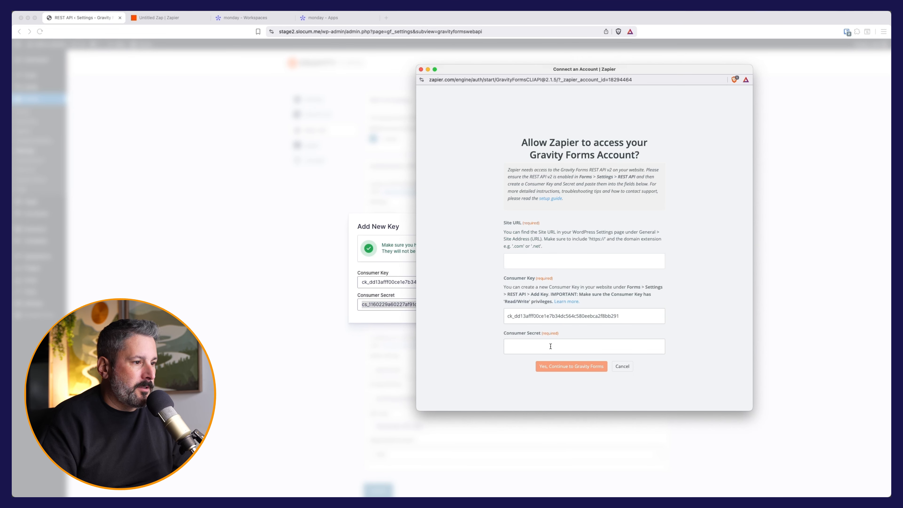
{"action": "left_click", "coordinate": [533, 260]}
{"action": "type", "text": "ht"}
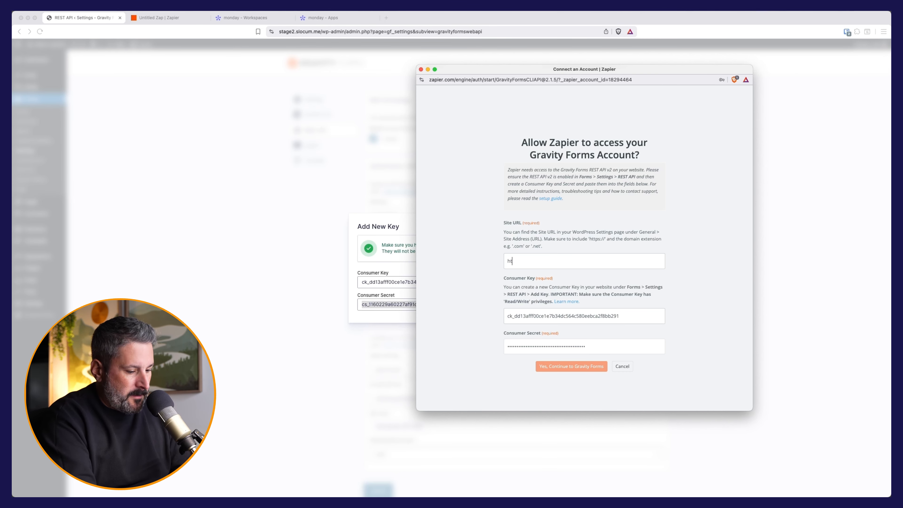
{"action": "type", "text": "tps://stage2.s"}
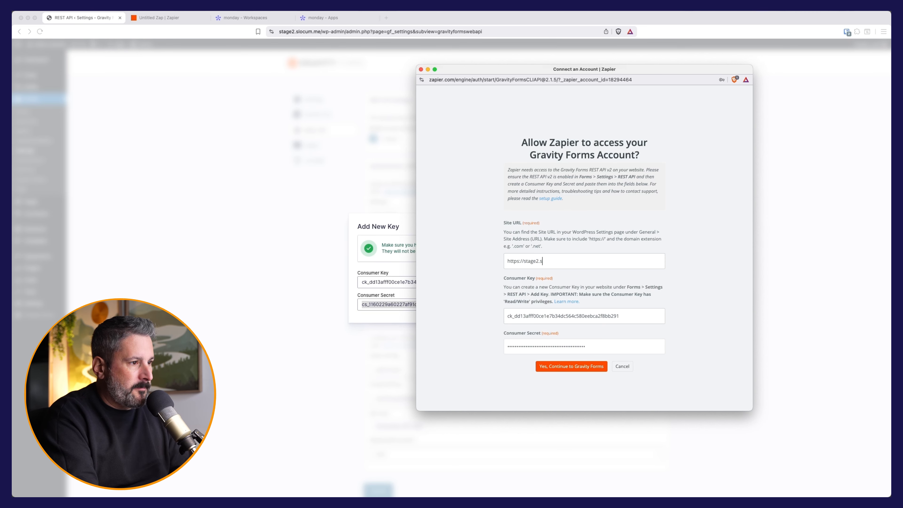
{"action": "type", "text": "locum.me"}
{"action": "left_click", "coordinate": [572, 366]}
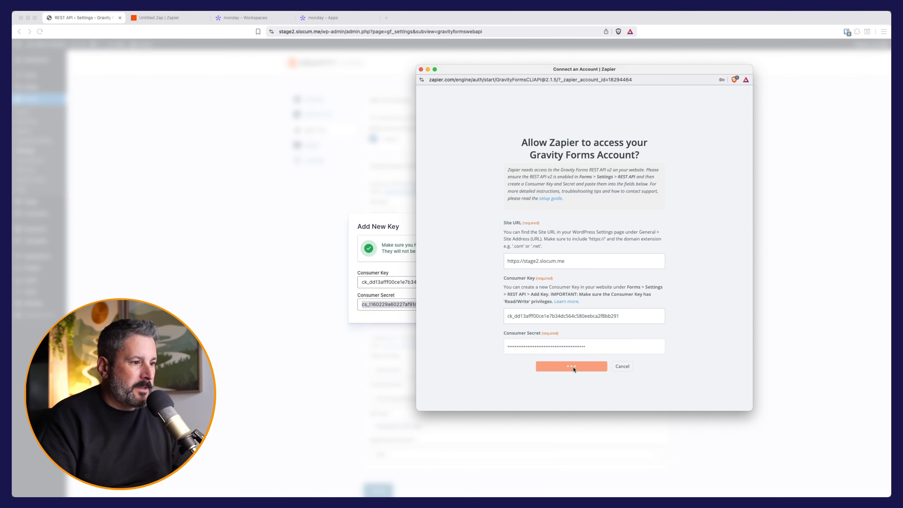
{"action": "left_click", "coordinate": [729, 159]}
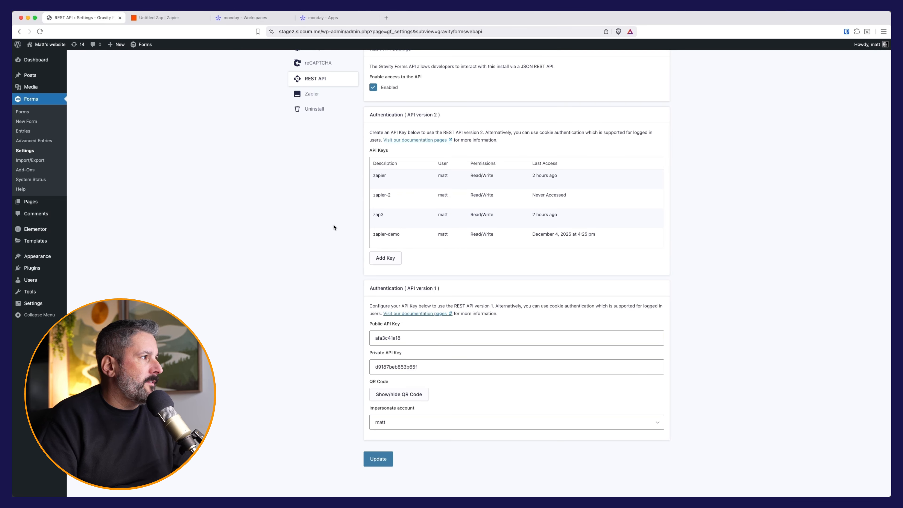
Step: Review the list of forms available to the Gravity Forms trigger
{"action": "left_click", "coordinate": [159, 18]}
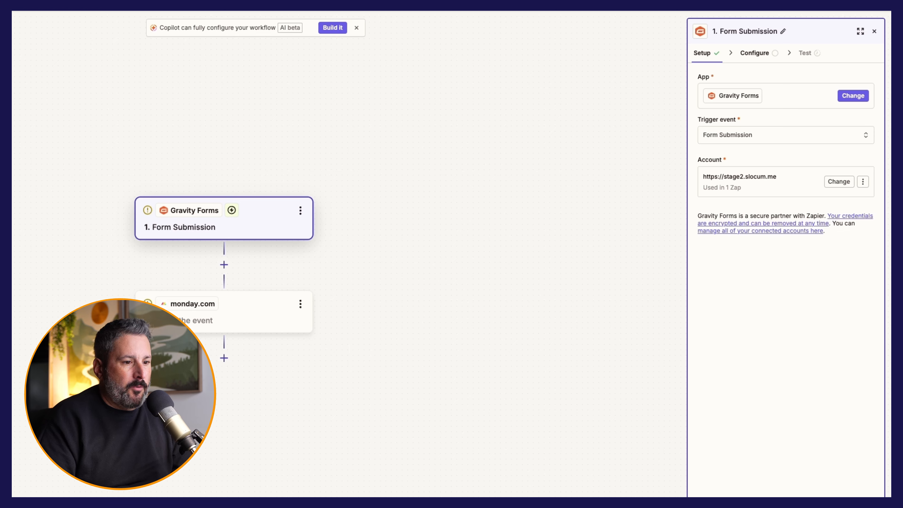
{"action": "left_click", "coordinate": [754, 53]}
{"action": "left_click", "coordinate": [779, 92]}
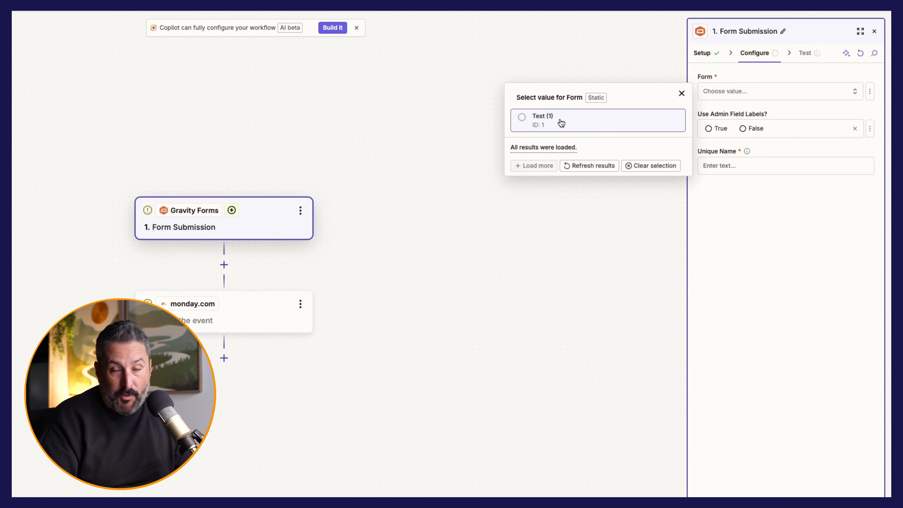
{"action": "left_click", "coordinate": [681, 94]}
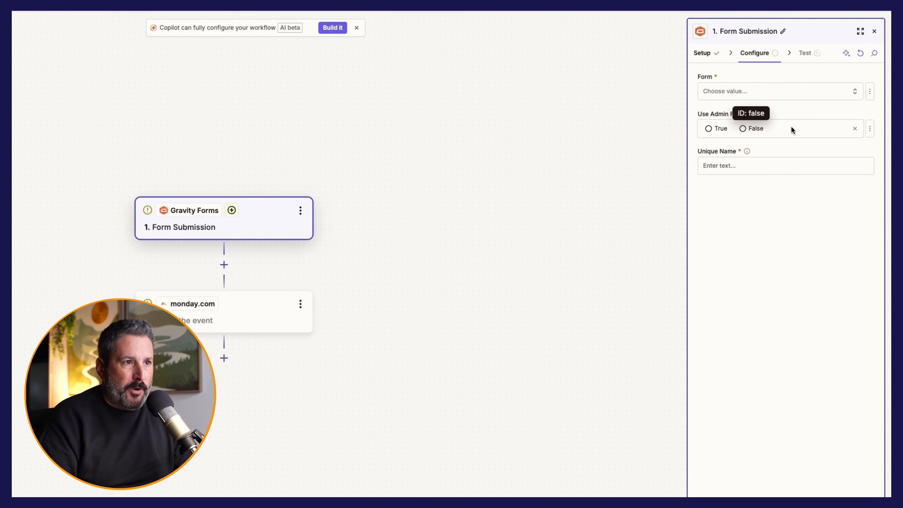
{"action": "left_click", "coordinate": [703, 54]}
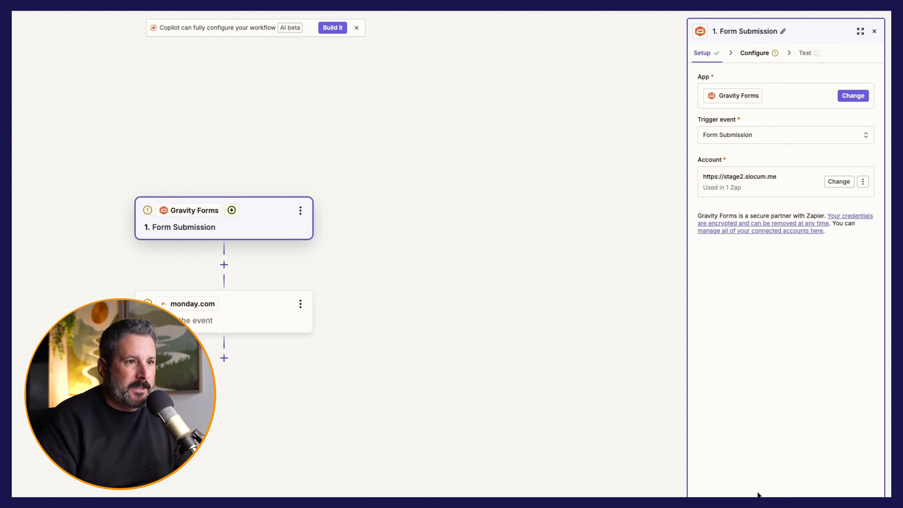
Step: Show the monday.com step's action events filtered by 'item'
{"action": "left_click", "coordinate": [247, 324]}
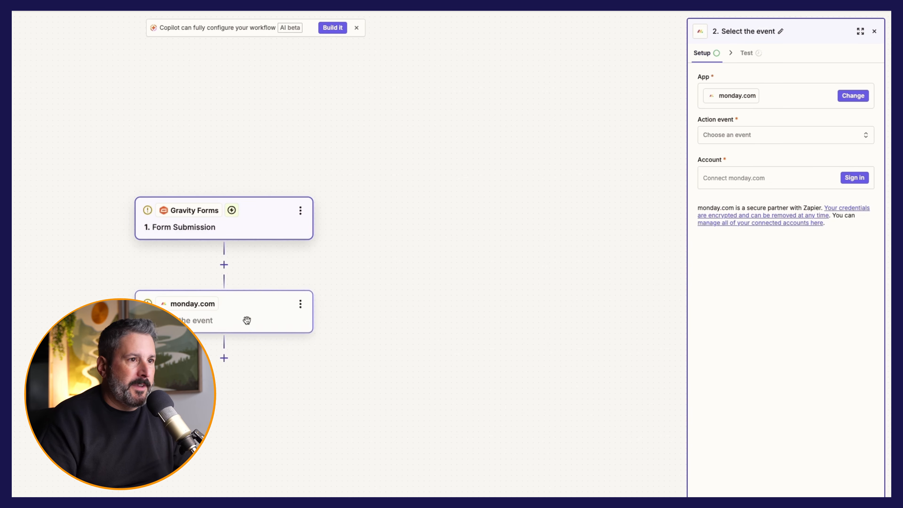
{"action": "left_click", "coordinate": [785, 133]}
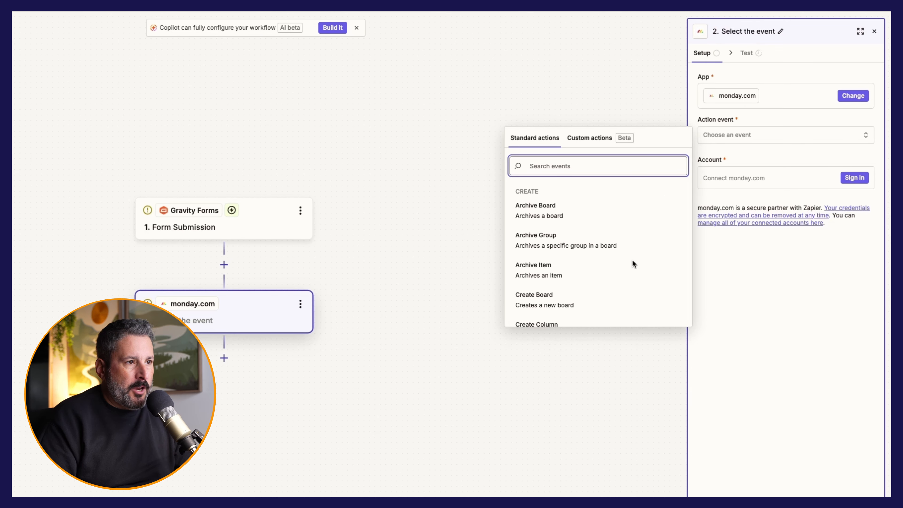
{"action": "scroll", "coordinate": [608, 242], "scroll_direction": "down", "scroll_amount": 1}
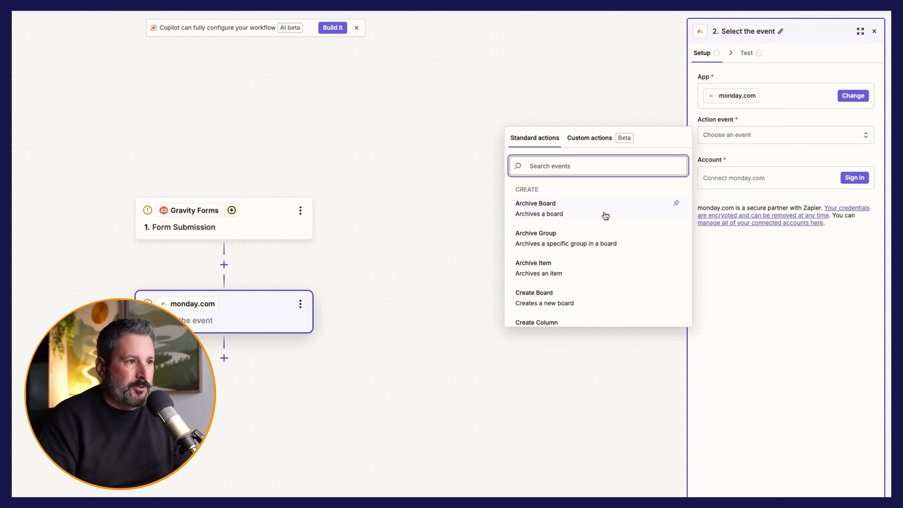
{"action": "type", "text": "item"}
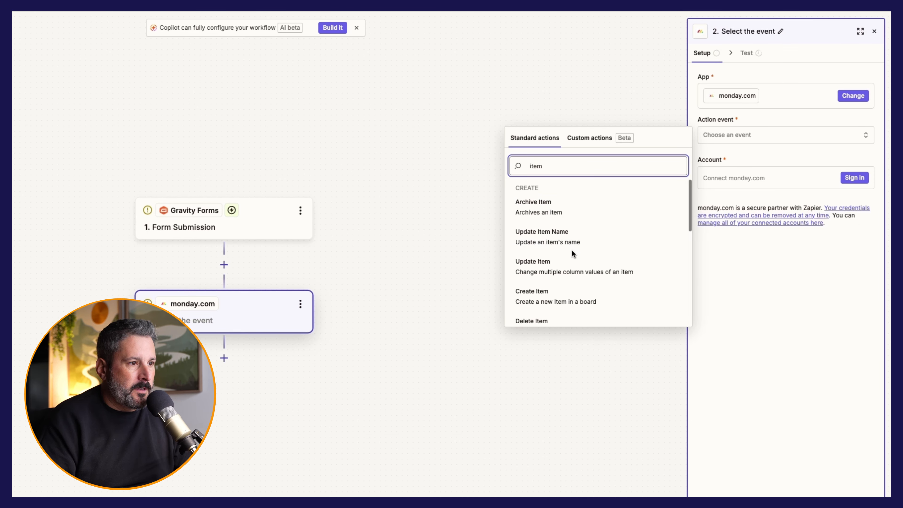
Step: Choose Create Item and connect the monday.com account using the pasted API token
{"action": "left_click", "coordinate": [559, 293]}
{"action": "left_click", "coordinate": [794, 178]}
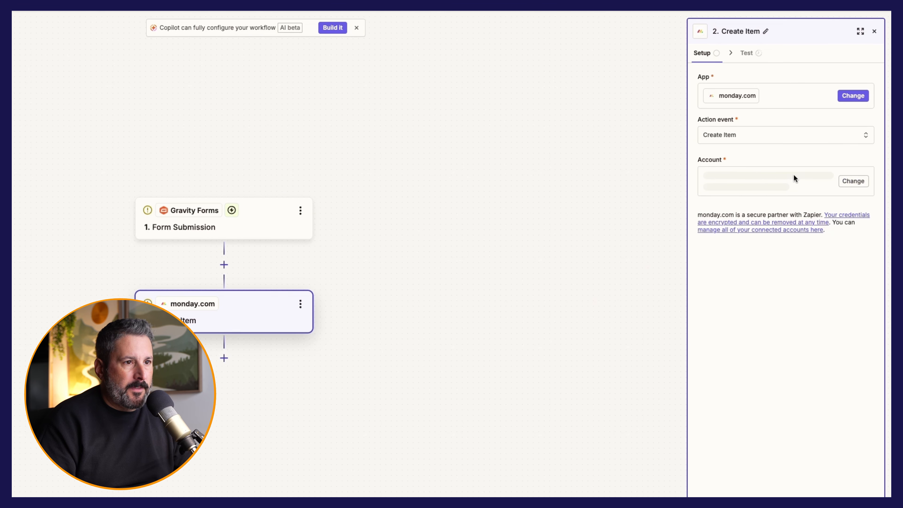
{"action": "left_click_drag", "start_coordinate": [12, 12], "coordinate": [445, 49]}
{"action": "left_click", "coordinate": [322, 27]}
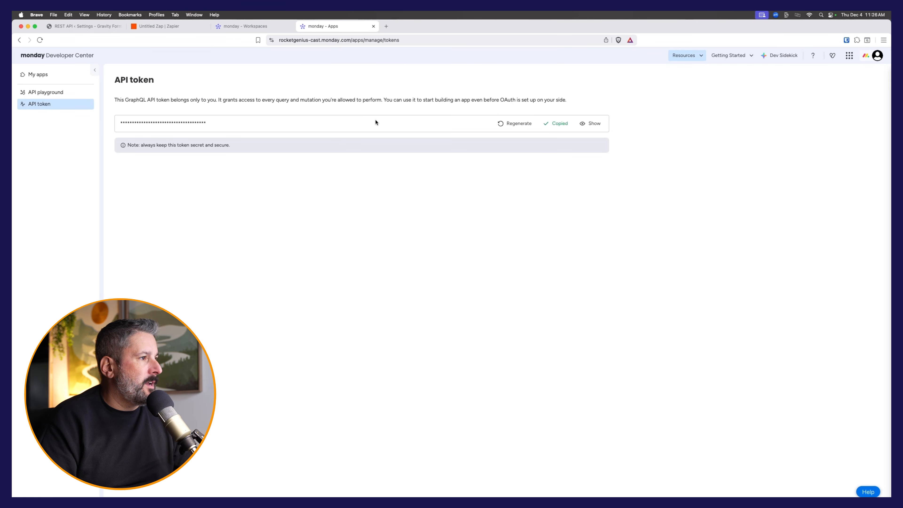
{"action": "key", "text": "super+grave"}
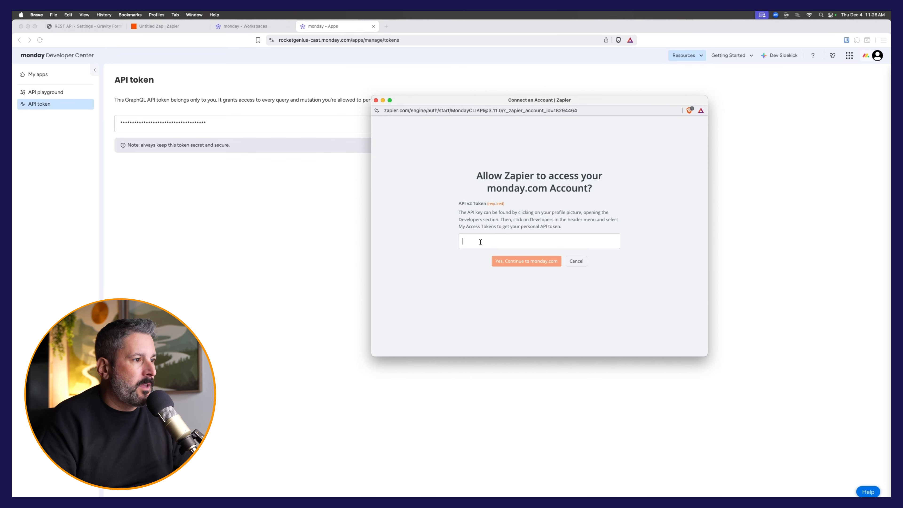
{"action": "key", "text": "super+v"}
{"action": "left_click", "coordinate": [521, 262]}
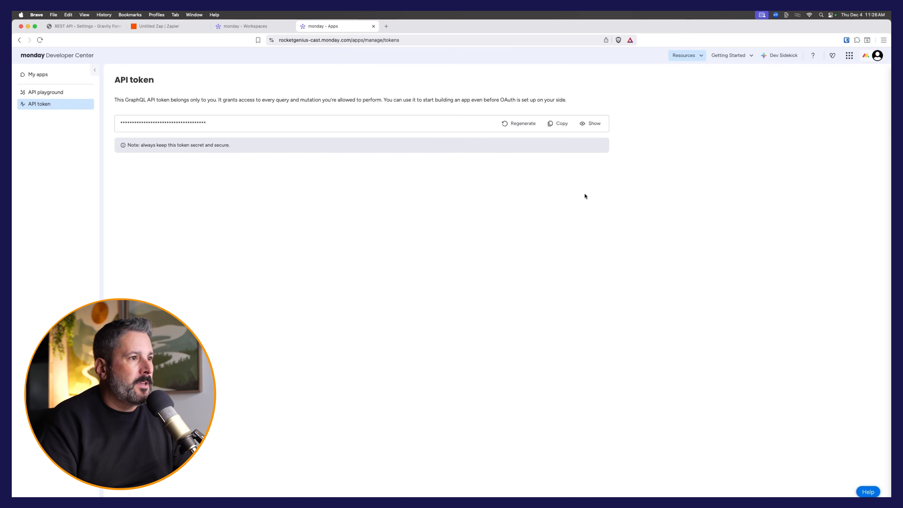
{"action": "left_click", "coordinate": [172, 27]}
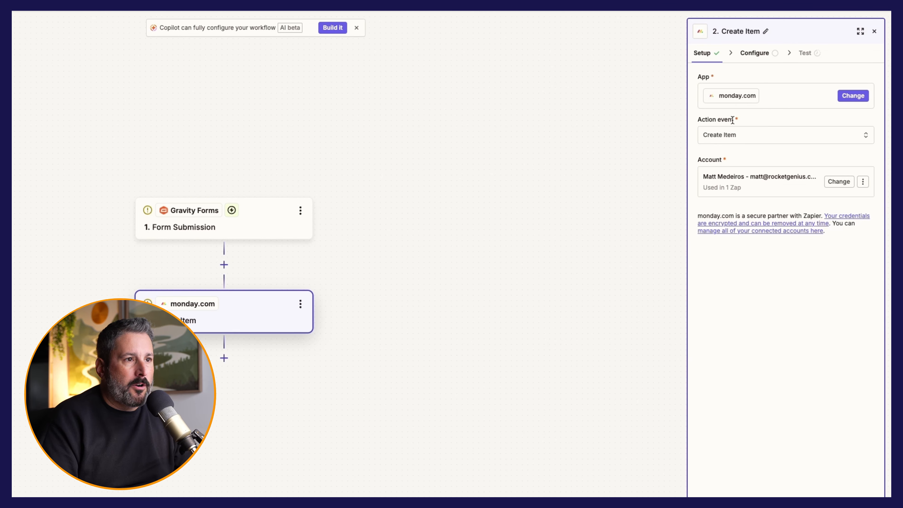
Step: Keep Create Item, continue to field configuration, then check the trigger's available forms
{"action": "left_click", "coordinate": [766, 139]}
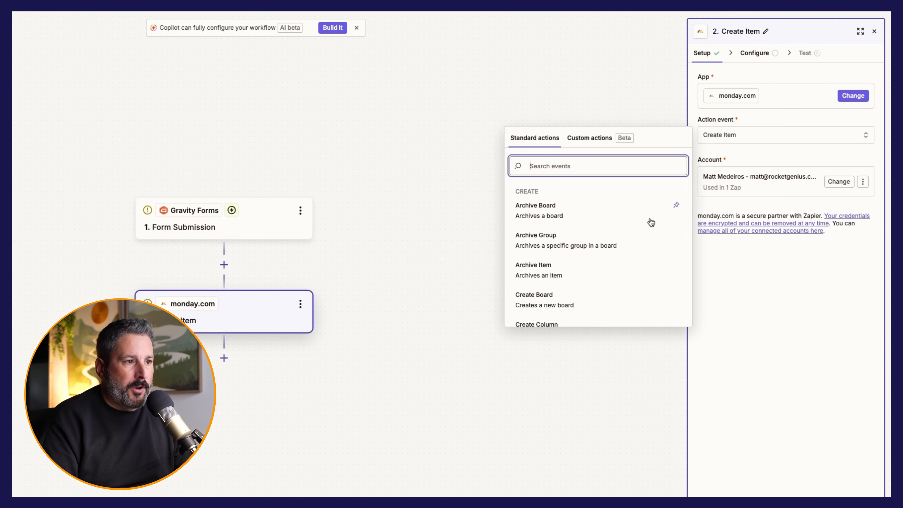
{"action": "type", "text": "item"}
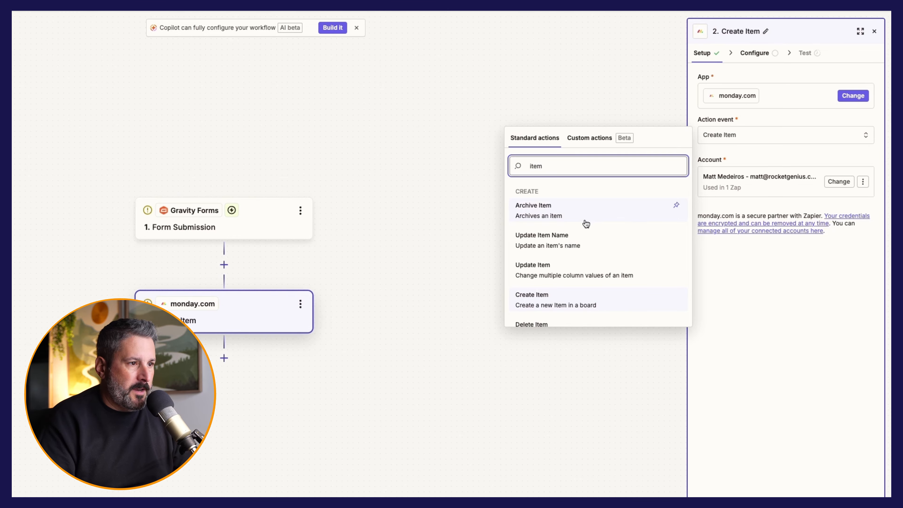
{"action": "left_click", "coordinate": [571, 305]}
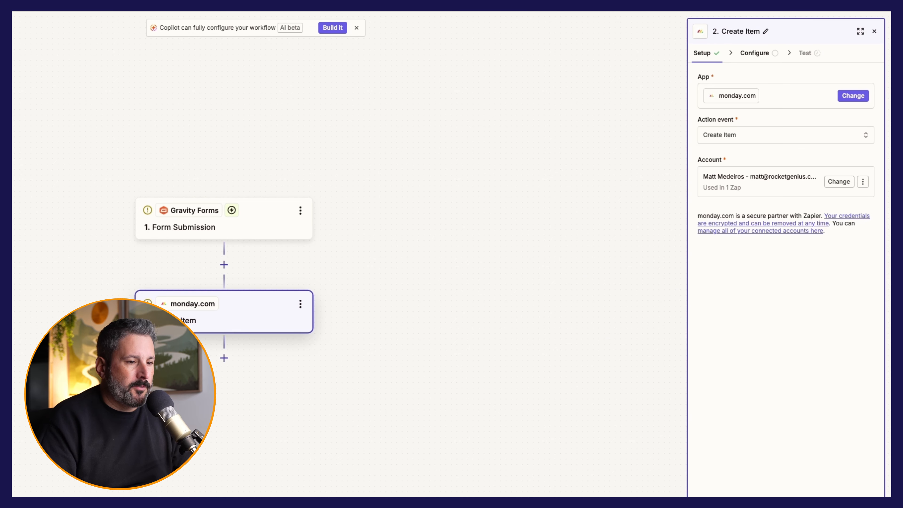
{"action": "left_click", "coordinate": [746, 497]}
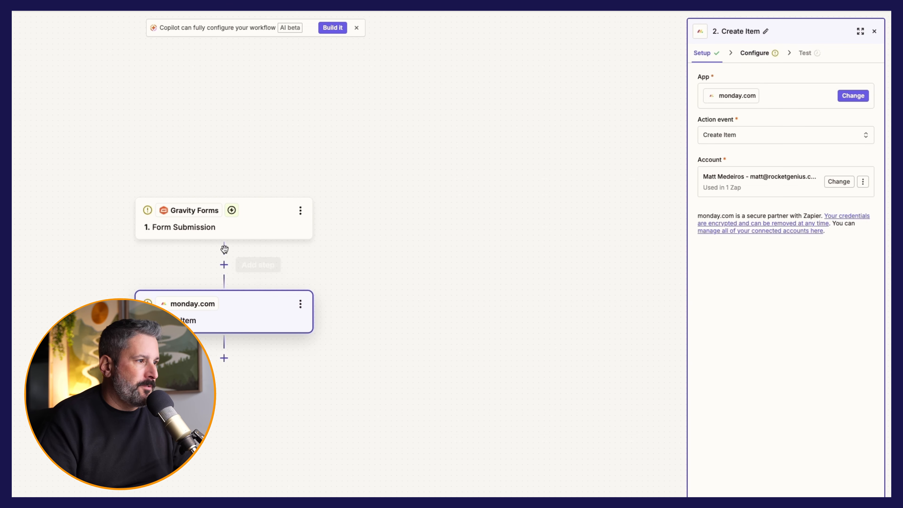
{"action": "left_click", "coordinate": [217, 227]}
{"action": "left_click", "coordinate": [764, 93]}
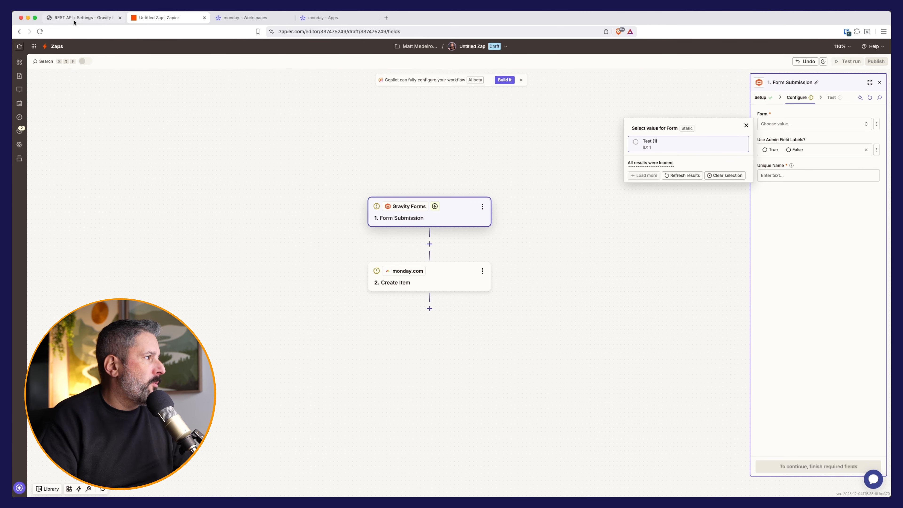
{"action": "left_click", "coordinate": [75, 22]}
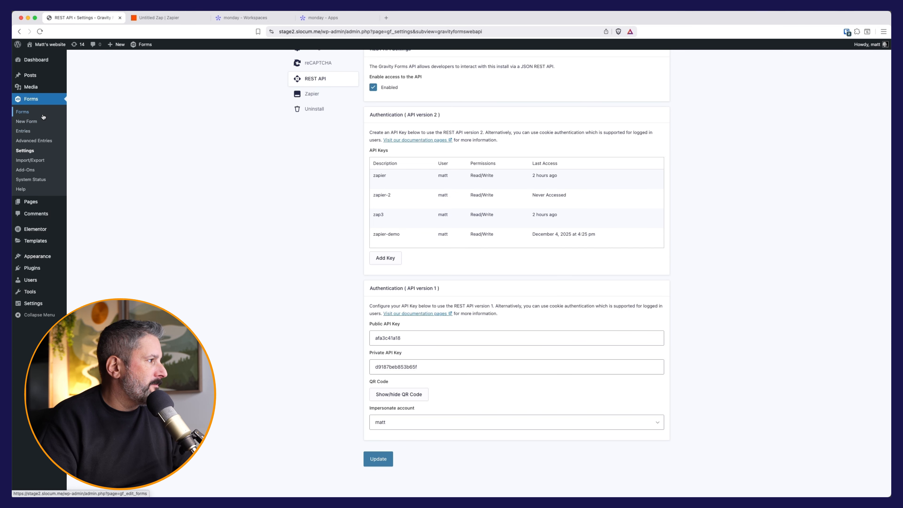
Step: Create a form titled Monday from the Simple Contact Form template
{"action": "left_click", "coordinate": [33, 113]}
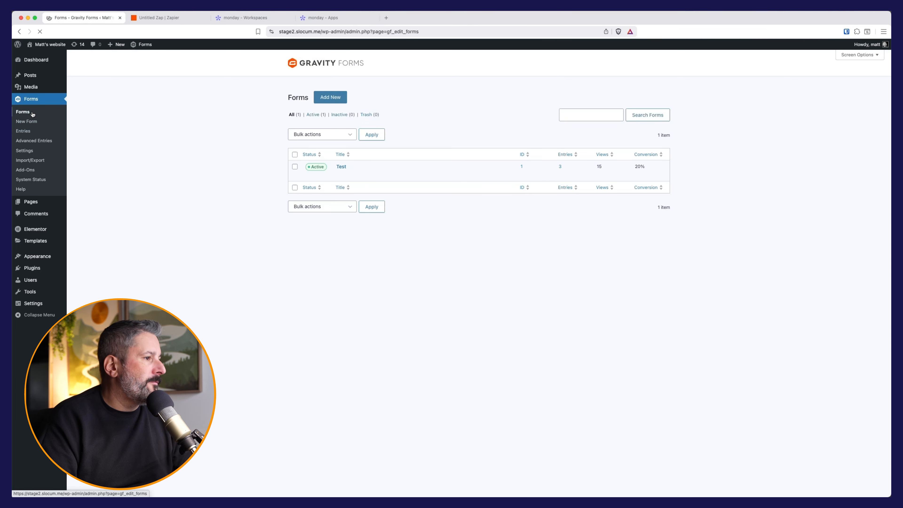
{"action": "left_click", "coordinate": [327, 96]}
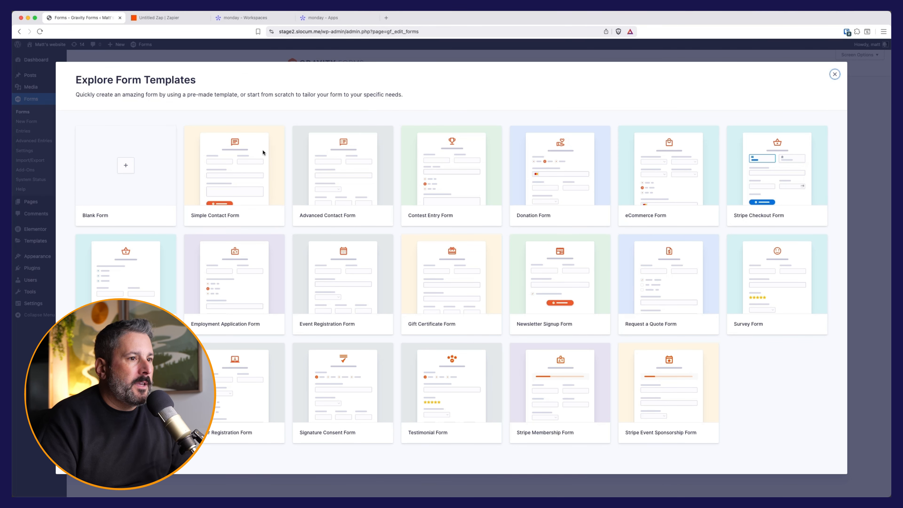
{"action": "mouse_move", "coordinate": [217, 169]}
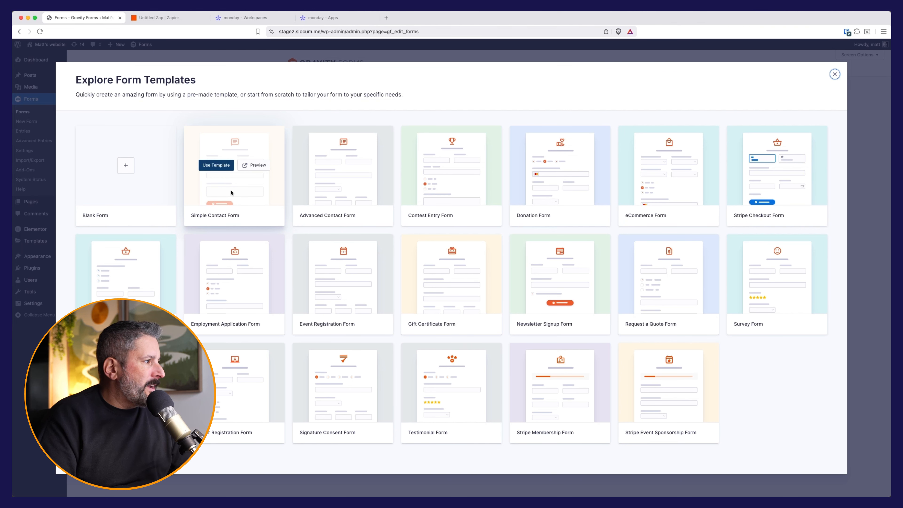
{"action": "left_click", "coordinate": [216, 165]}
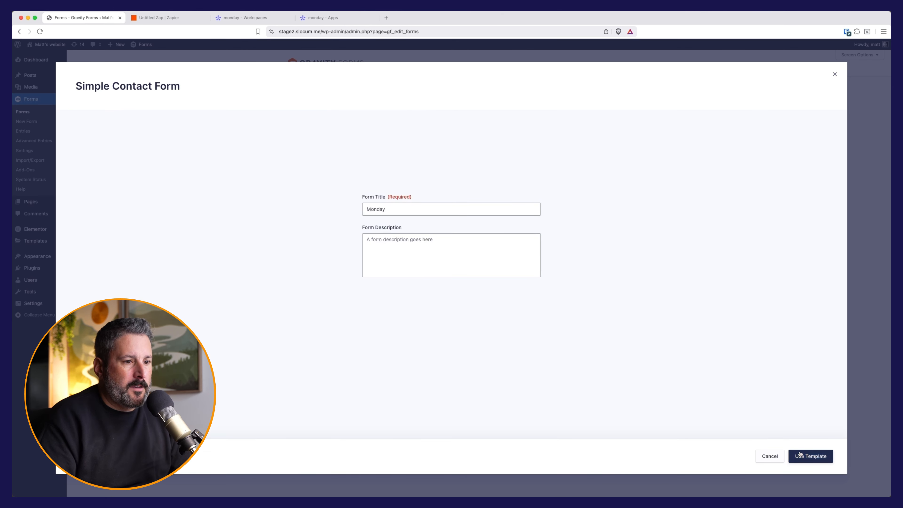
{"action": "left_click", "coordinate": [807, 456]}
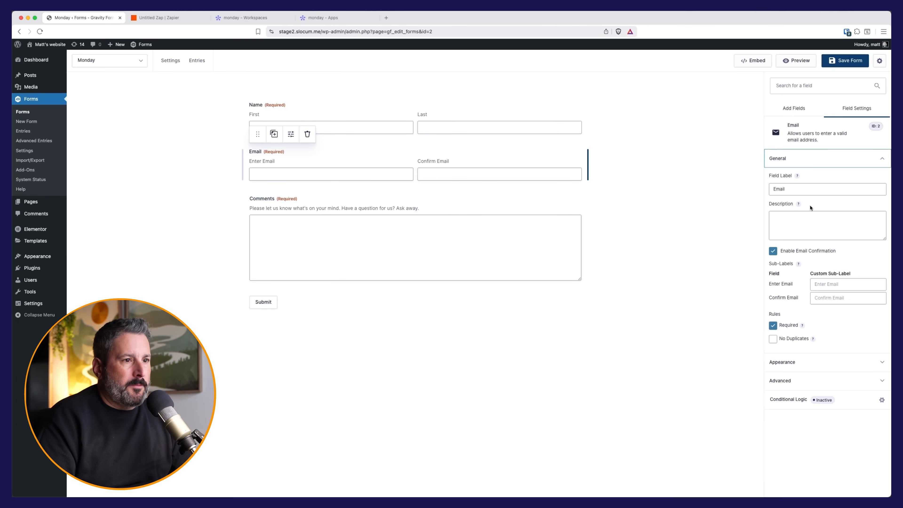
Step: Turn off email confirmation and add a 'What's your budget?' dropdown between Email and Comments
{"action": "left_click", "coordinate": [792, 254]}
{"action": "left_click", "coordinate": [620, 216]}
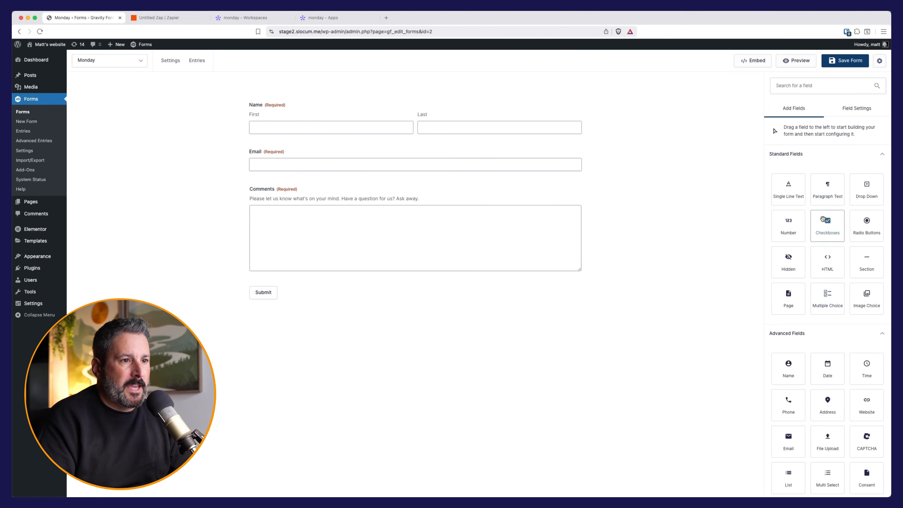
{"action": "left_click_drag", "start_coordinate": [866, 188], "coordinate": [302, 189]}
{"action": "left_click", "coordinate": [293, 175]}
{"action": "type", "text": "What's your budget?"}
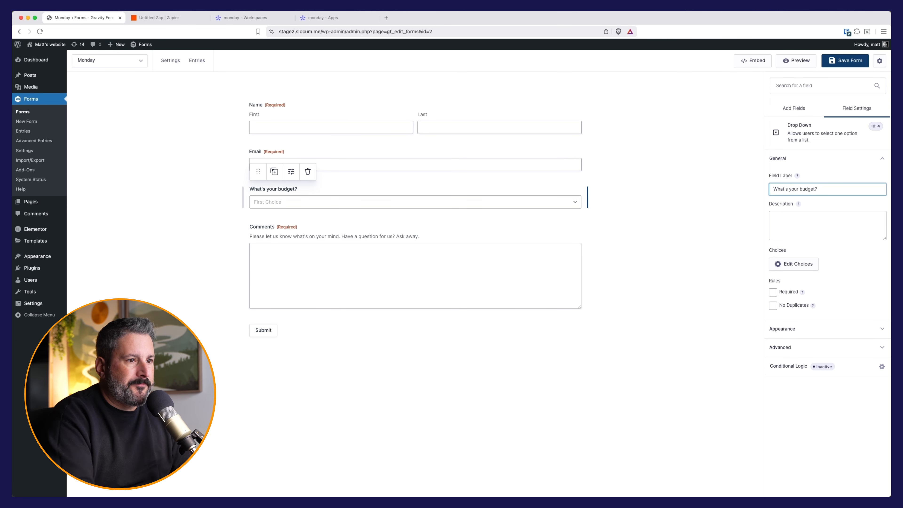
Step: Give the dropdown the choices < $5,000, $5,000 - $10,000 and $10,000+, then save the form
{"action": "left_click", "coordinate": [794, 264]}
{"action": "triple_click", "coordinate": [663, 129]}
{"action": "type", "text": "< $"}
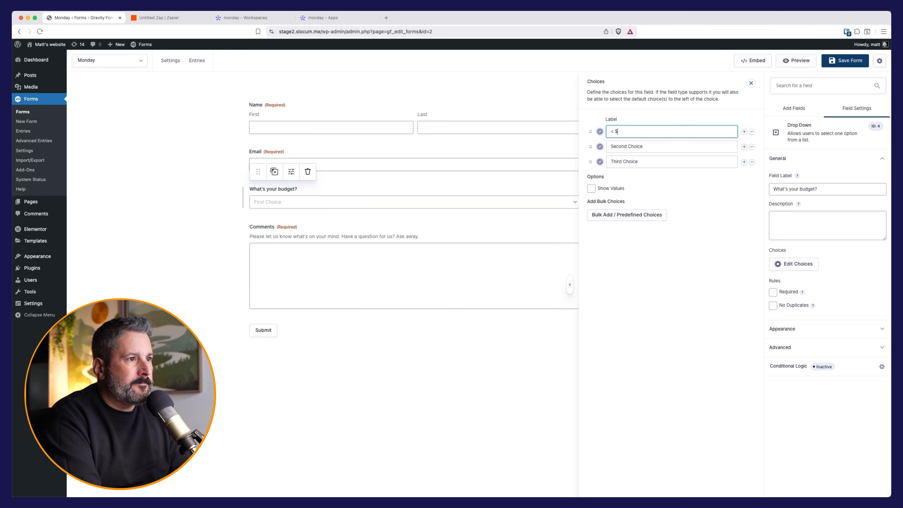
{"action": "type", "text": "5,000"}
{"action": "key", "text": "Tab"}
{"action": "type", "text": "$5,0"}
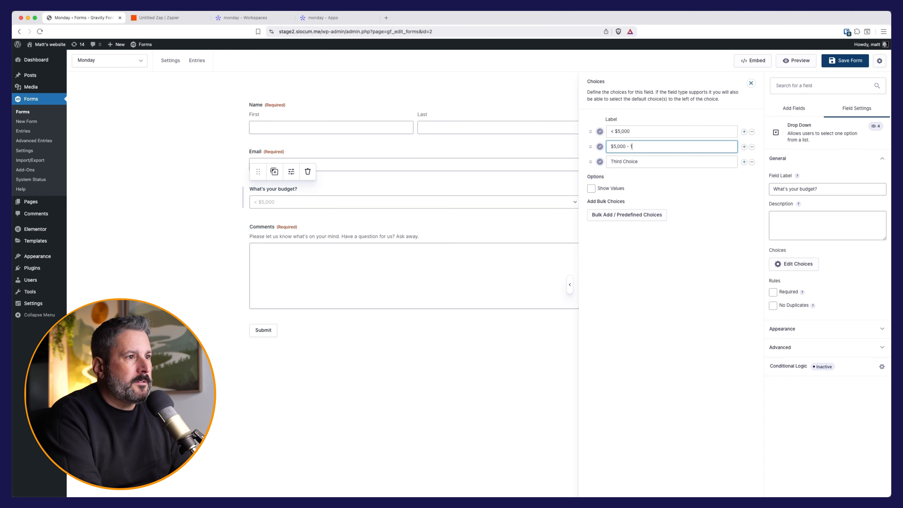
{"action": "type", "text": "00 - $10,000"}
{"action": "key", "text": "Tab"}
{"action": "type", "text": "$"}
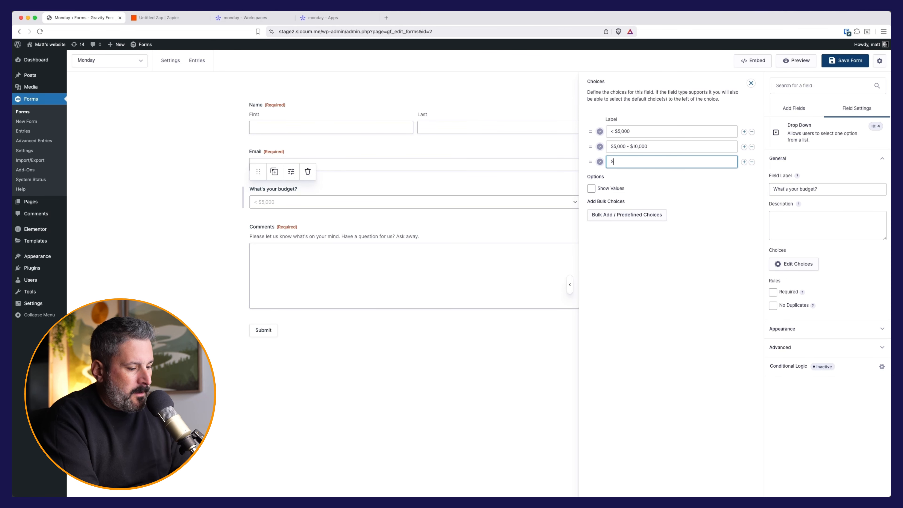
{"action": "type", "text": "10,000+"}
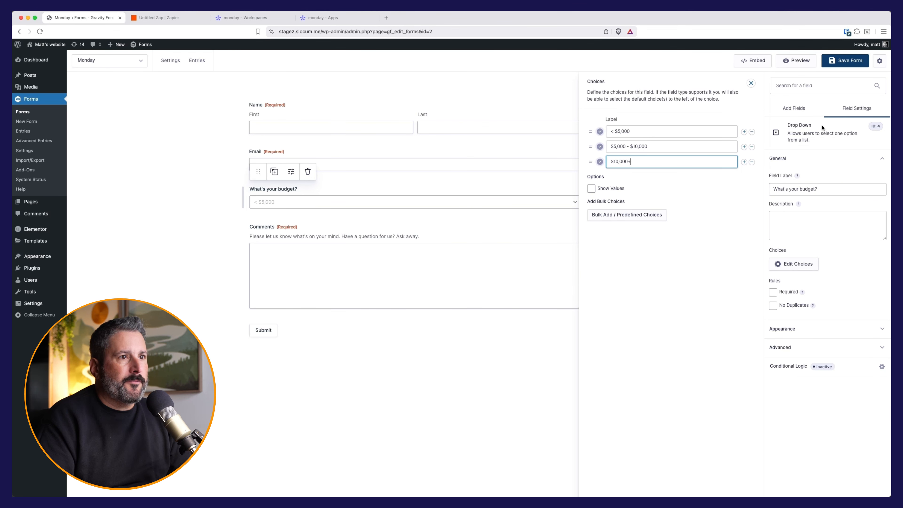
{"action": "left_click", "coordinate": [843, 61]}
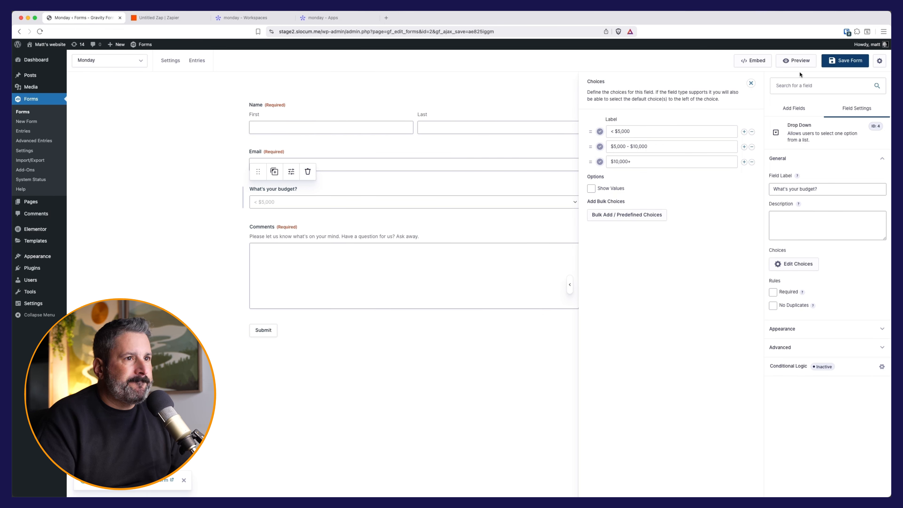
Step: Embed the form on a new page named Monday Test and publish it
{"action": "left_click", "coordinate": [754, 63]}
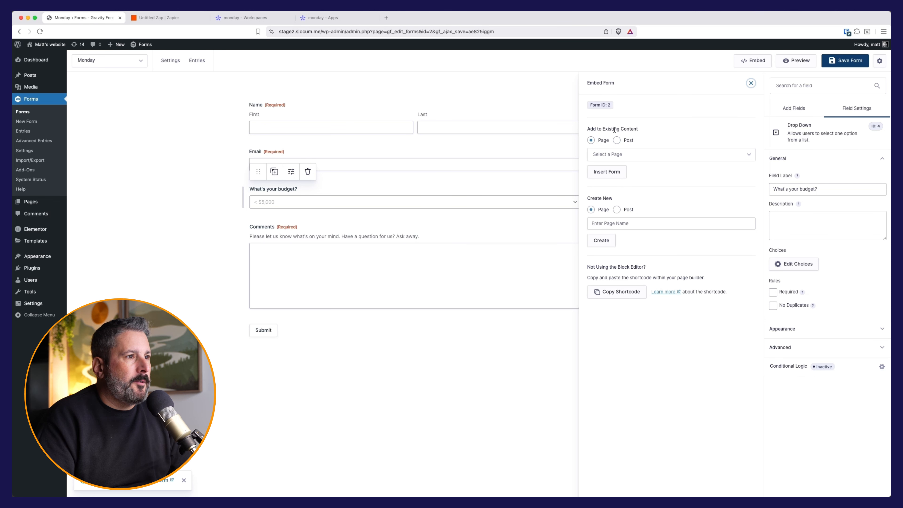
{"action": "left_click", "coordinate": [604, 219]}
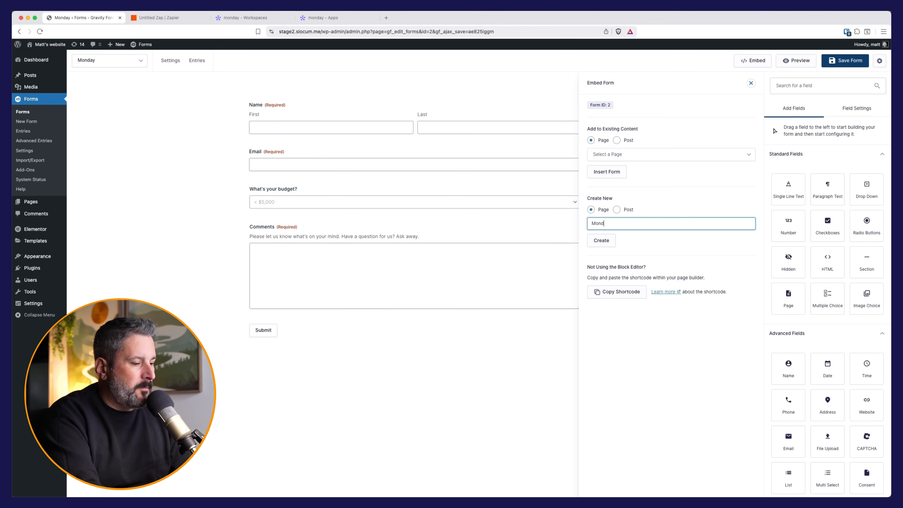
{"action": "type", "text": "Monday Test"}
{"action": "left_click", "coordinate": [600, 240]}
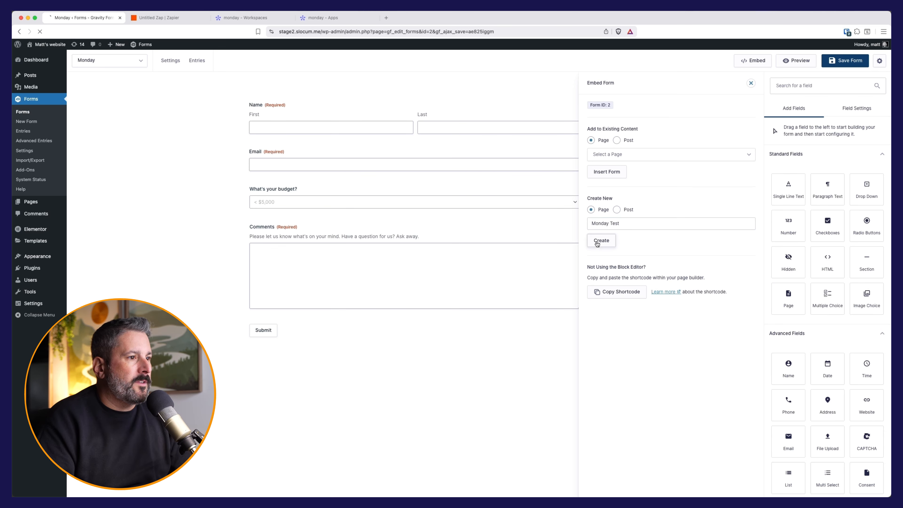
{"action": "left_click", "coordinate": [862, 50]}
{"action": "left_click", "coordinate": [863, 49]}
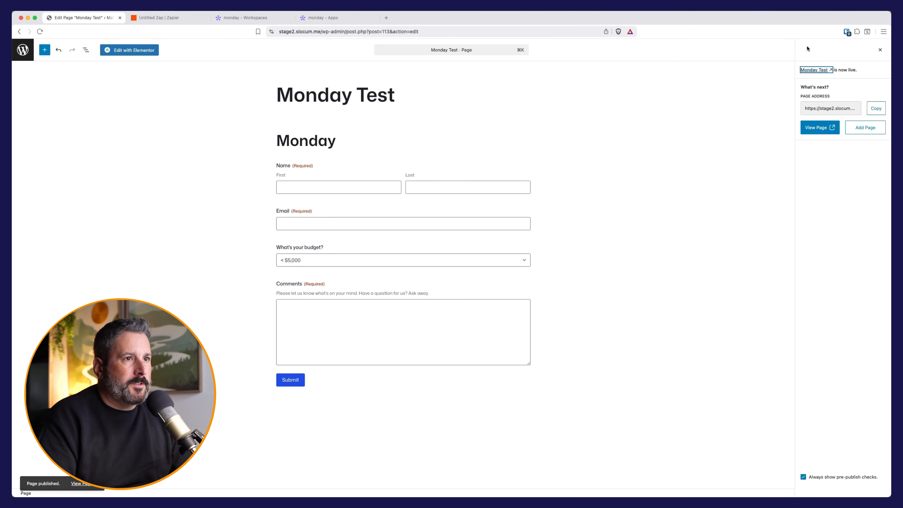
Step: View the live Monday Test page, check the budget options, then go to monday.com Home
{"action": "left_click", "coordinate": [818, 127]}
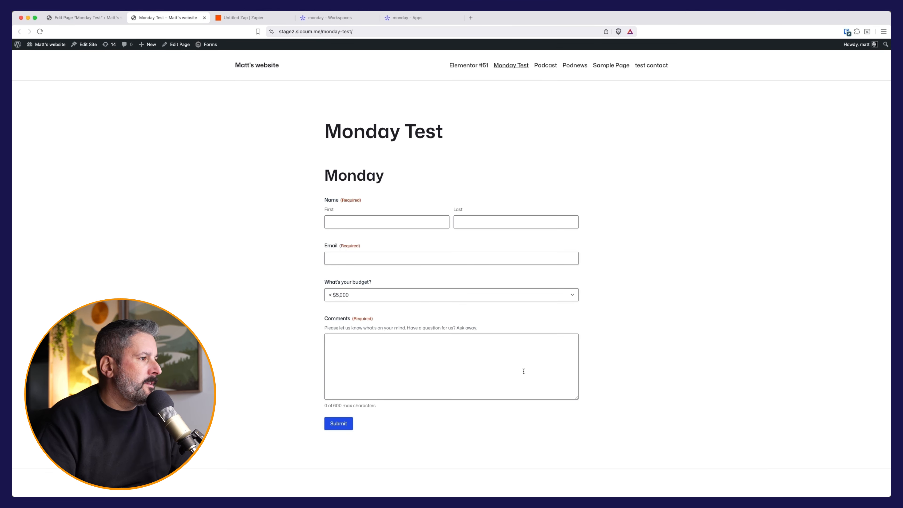
{"action": "scroll", "coordinate": [412, 272], "scroll_direction": "down", "scroll_amount": 2}
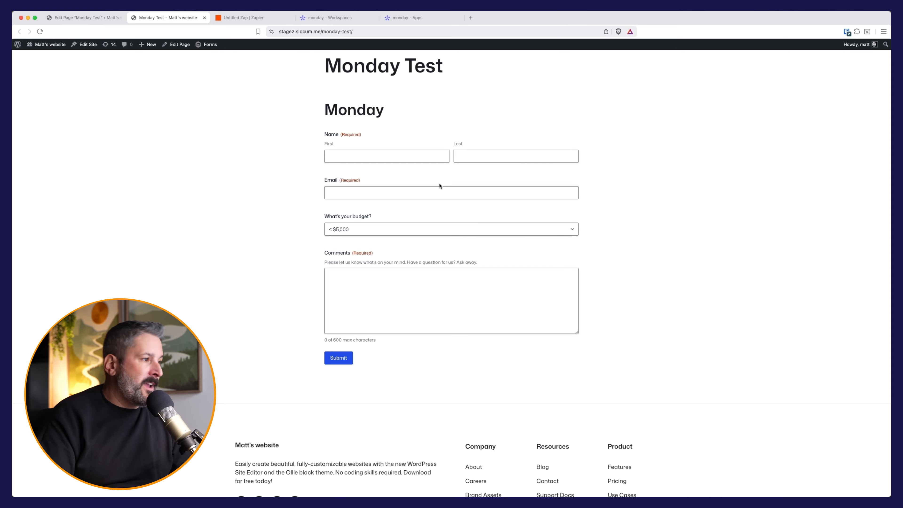
{"action": "left_click", "coordinate": [438, 228]}
{"action": "left_click", "coordinate": [402, 211]}
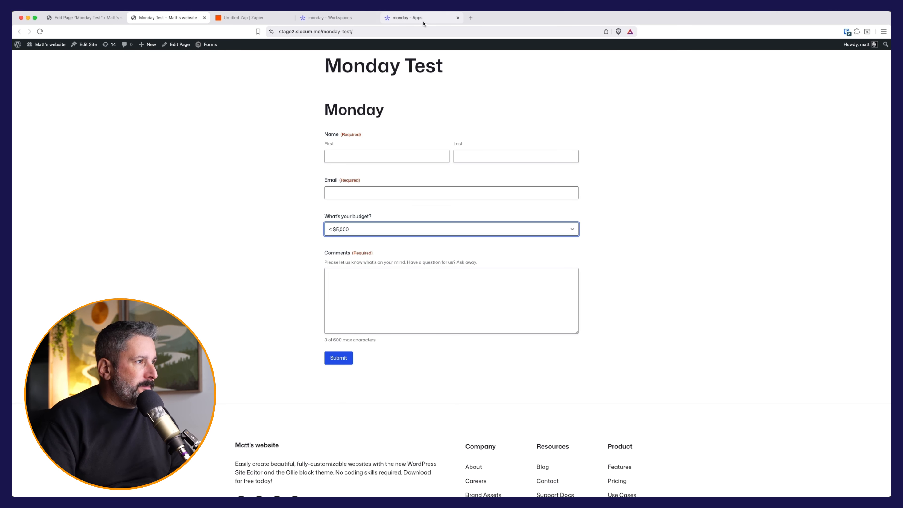
{"action": "left_click", "coordinate": [346, 22]}
{"action": "left_click", "coordinate": [457, 18]}
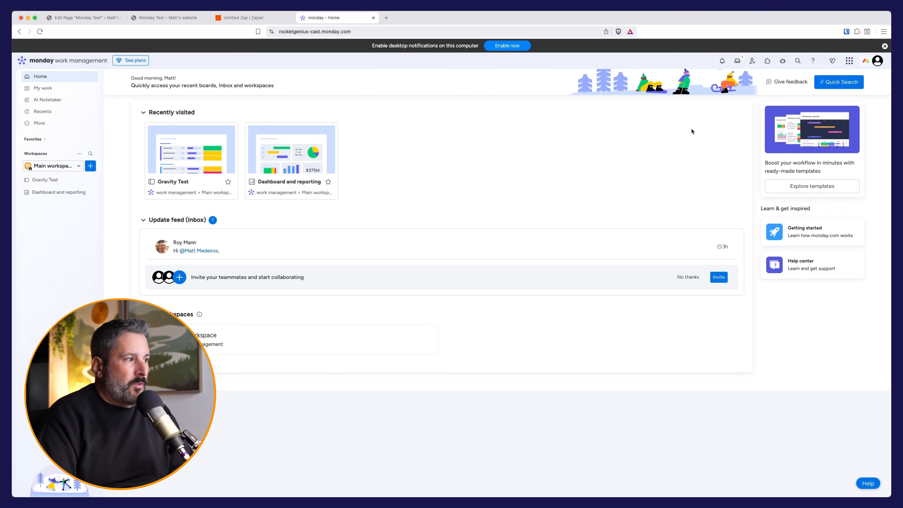
Step: Create a board from the Sales & CRM Contacts template, then return to the Monday Test page editor
{"action": "left_click", "coordinate": [90, 165]}
{"action": "left_click", "coordinate": [129, 303]}
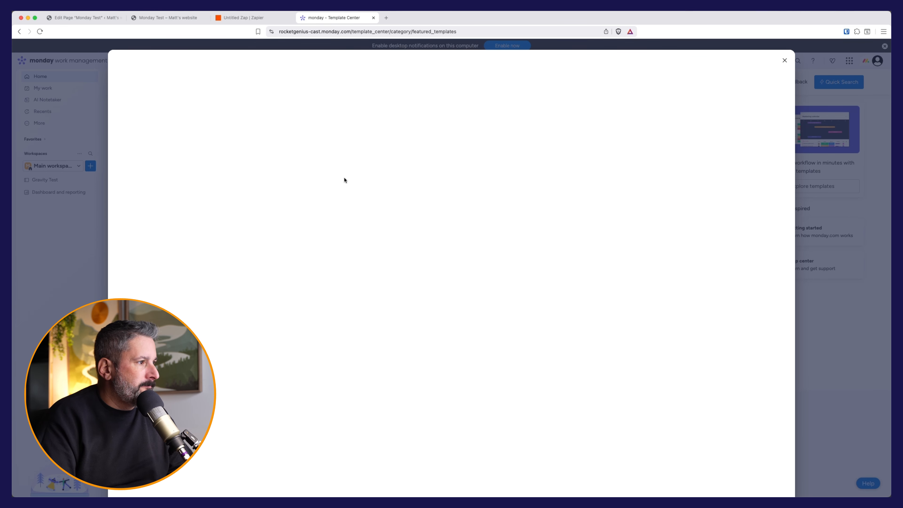
{"action": "left_click", "coordinate": [168, 263]}
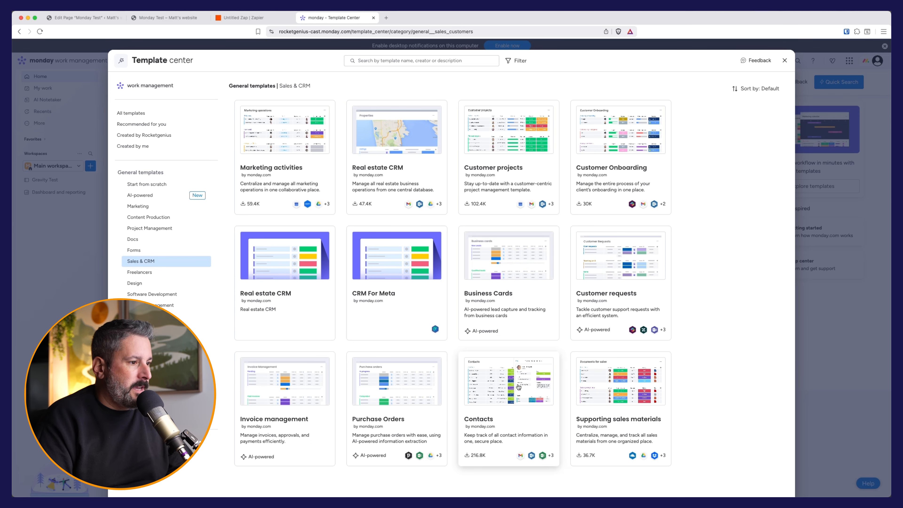
{"action": "left_click", "coordinate": [507, 405]}
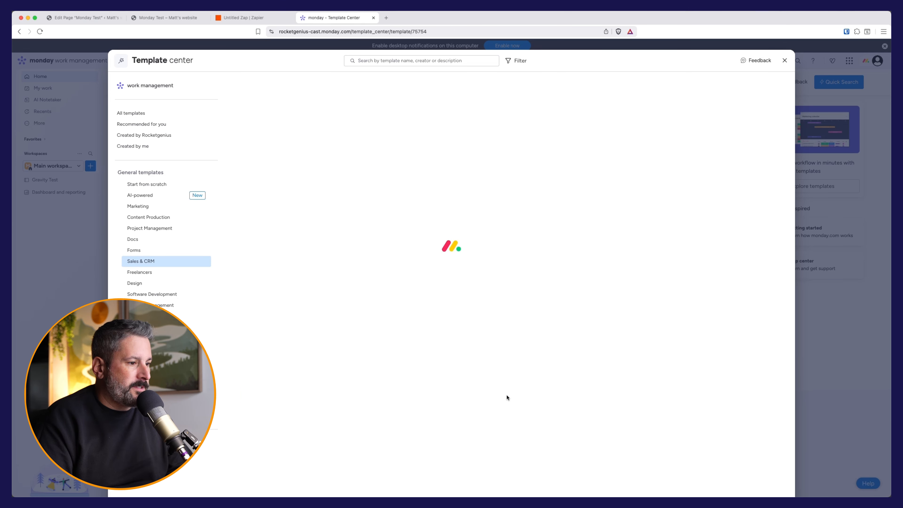
{"action": "left_click", "coordinate": [609, 106]}
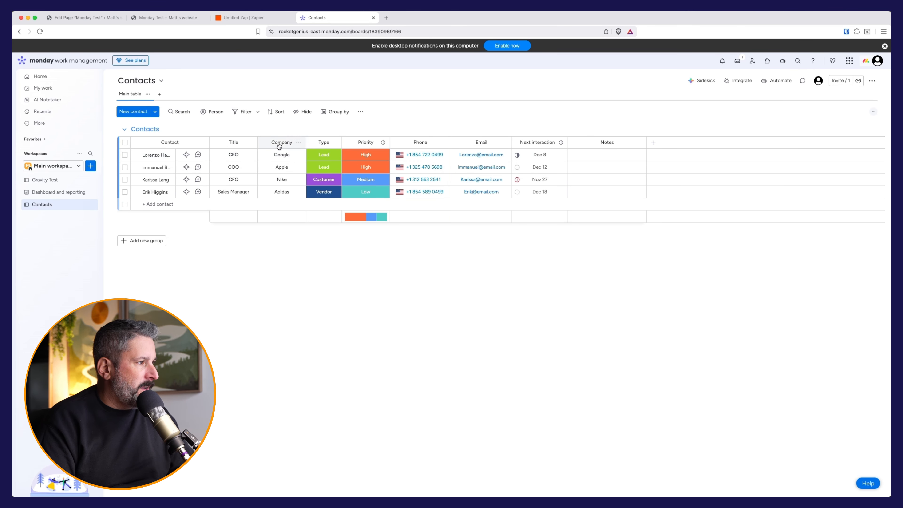
{"action": "left_click", "coordinate": [88, 17]}
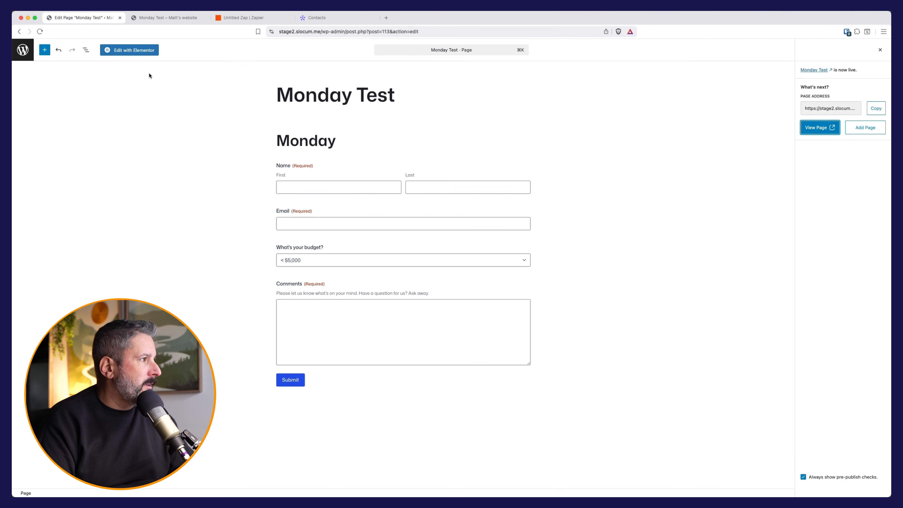
Step: Add a single-line text field labelled Company Name below Email in the Monday form
{"action": "left_click", "coordinate": [23, 50]}
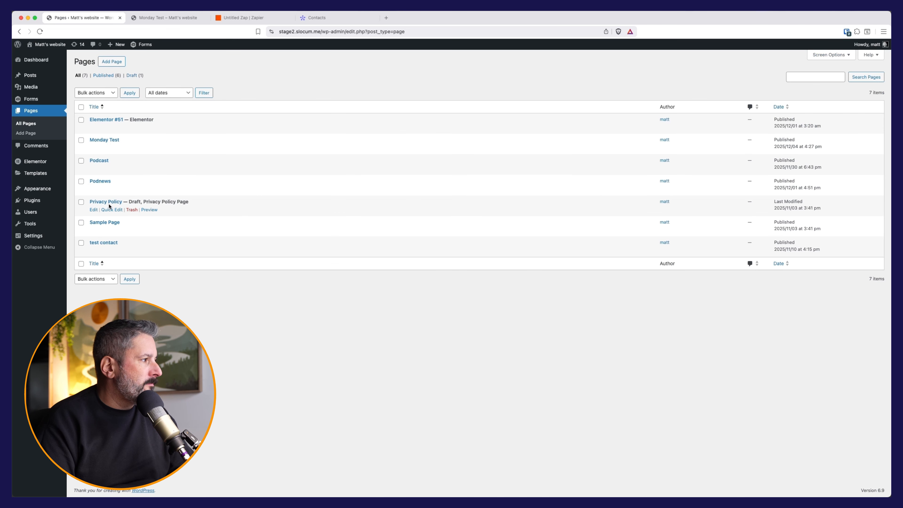
{"action": "left_click", "coordinate": [31, 99]}
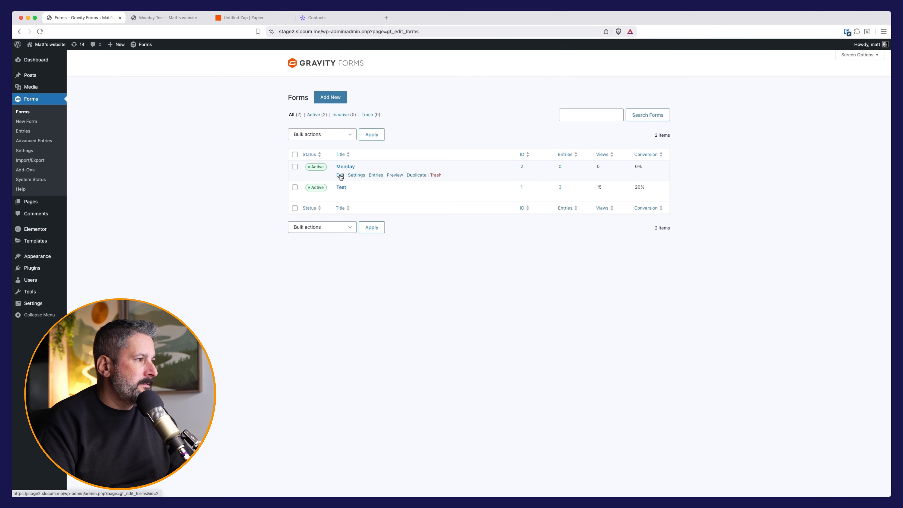
{"action": "left_click", "coordinate": [340, 175]}
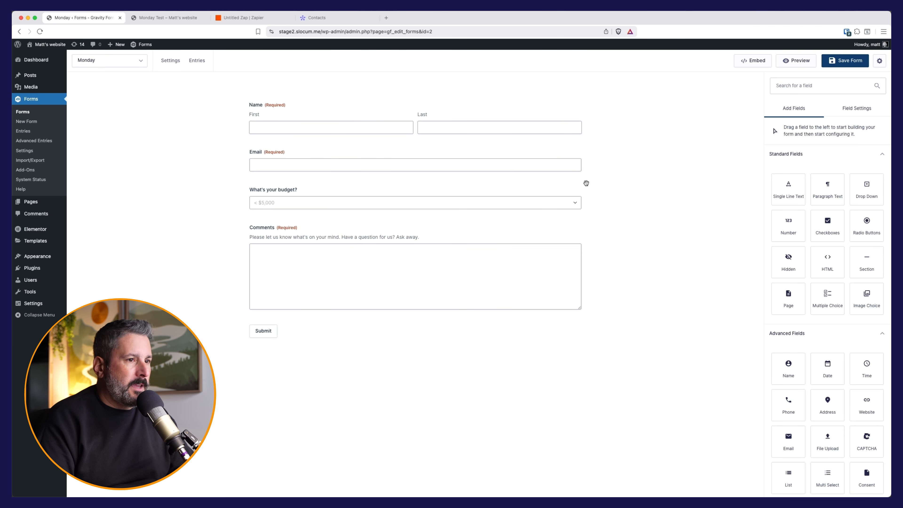
{"action": "left_click_drag", "start_coordinate": [787, 189], "coordinate": [391, 184]}
{"action": "double_click", "coordinate": [818, 192]}
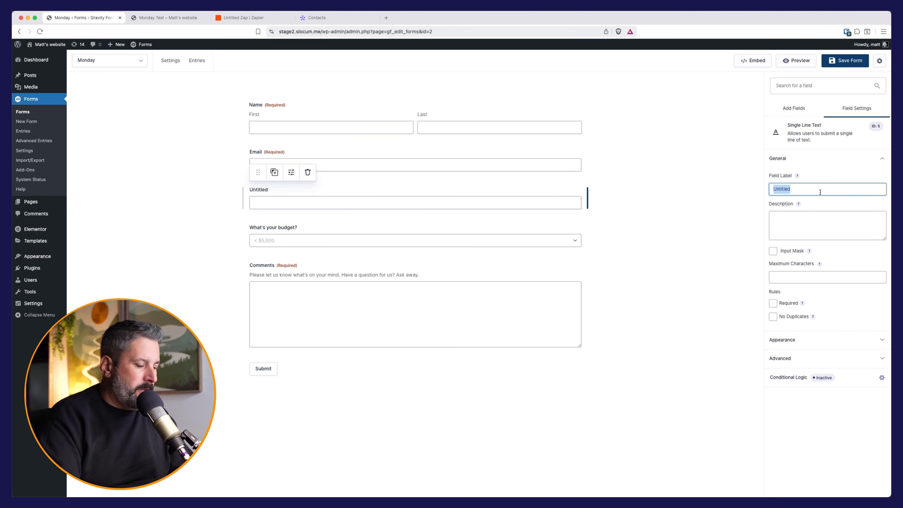
{"action": "type", "text": "Company Name"}
{"action": "left_click", "coordinate": [845, 60]}
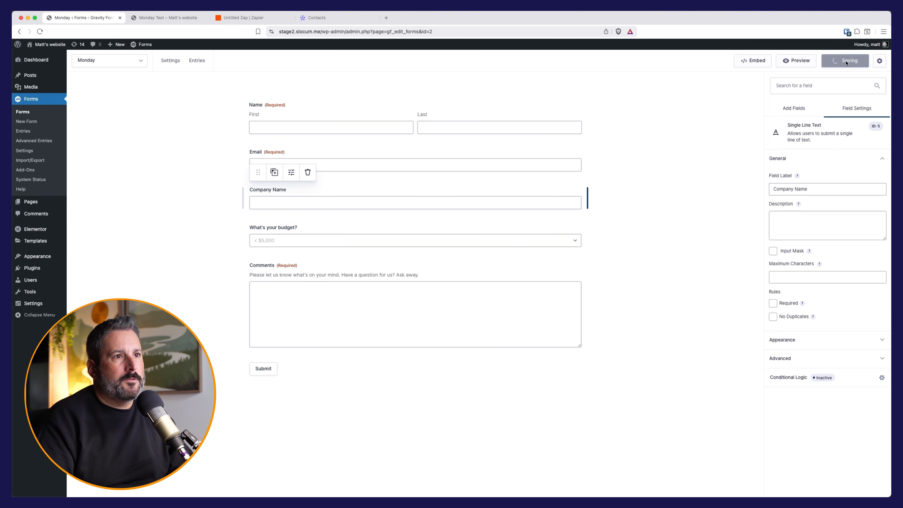
Step: Reload the live Monday Test page to show Company Name, then return to the Zap editor
{"action": "left_click", "coordinate": [167, 18]}
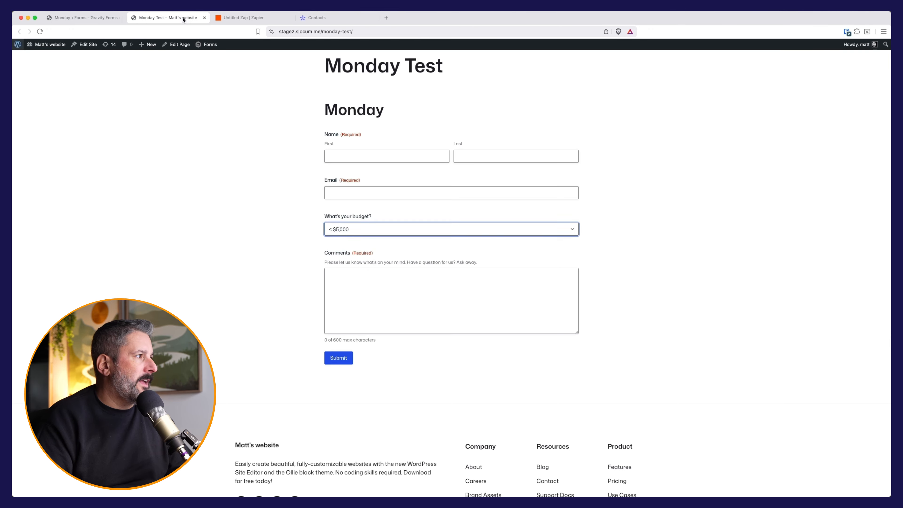
{"action": "key", "text": "super+r"}
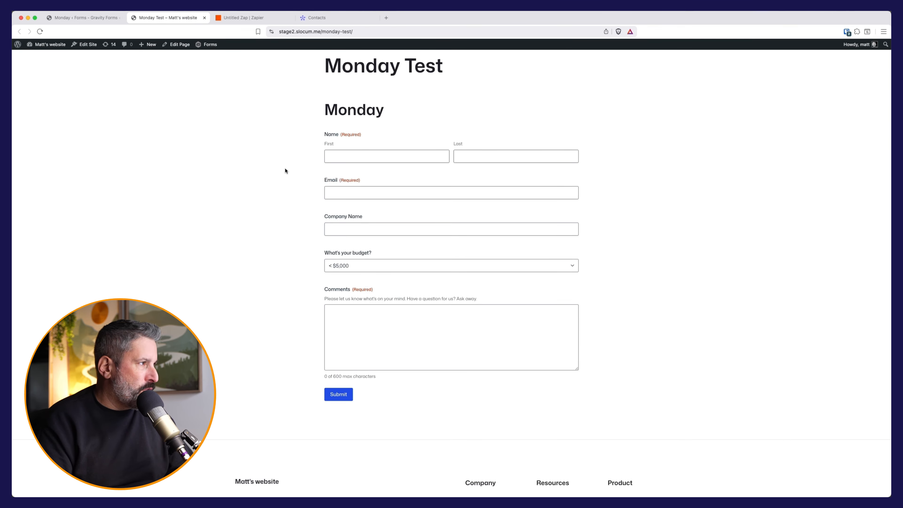
{"action": "left_click", "coordinate": [240, 17]}
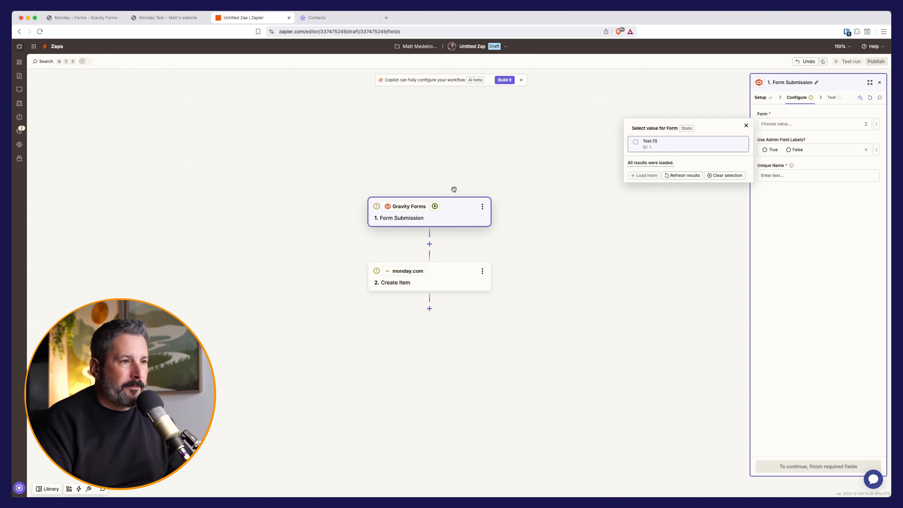
Step: Refresh the form list, select the Monday form as trigger, and name it Monday lead form
{"action": "left_click", "coordinate": [733, 224]}
{"action": "left_click", "coordinate": [831, 337]}
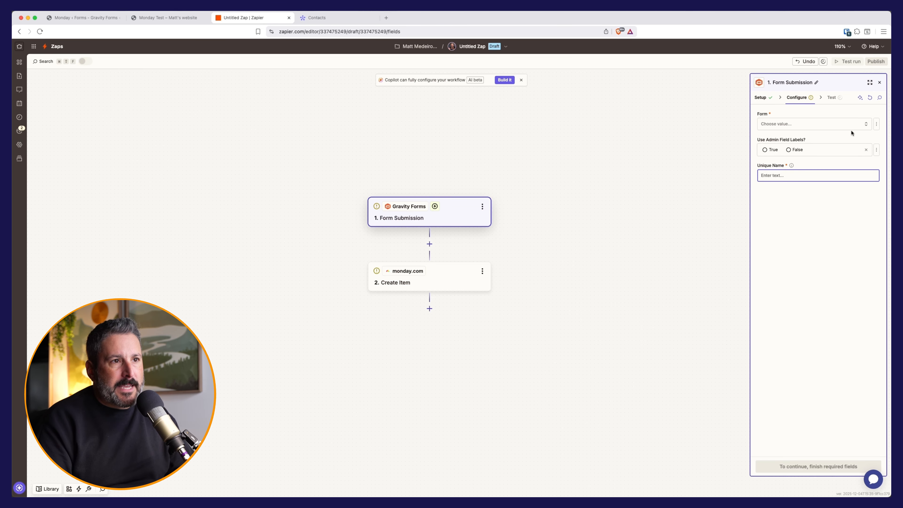
{"action": "left_click", "coordinate": [871, 99]}
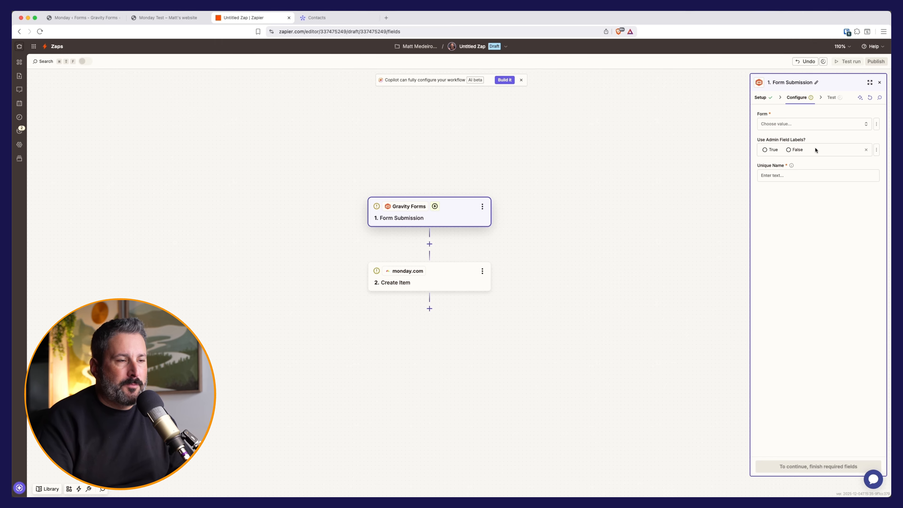
{"action": "left_click", "coordinate": [815, 123]}
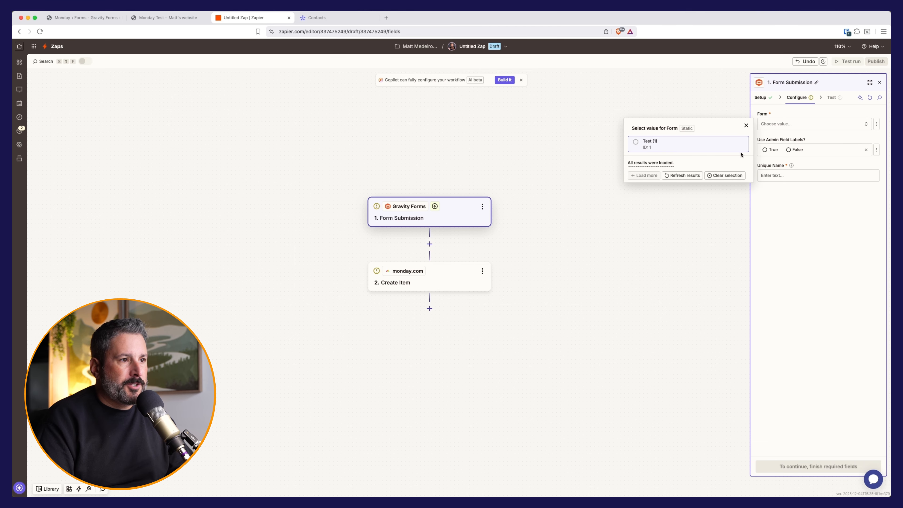
{"action": "left_click", "coordinate": [689, 176]}
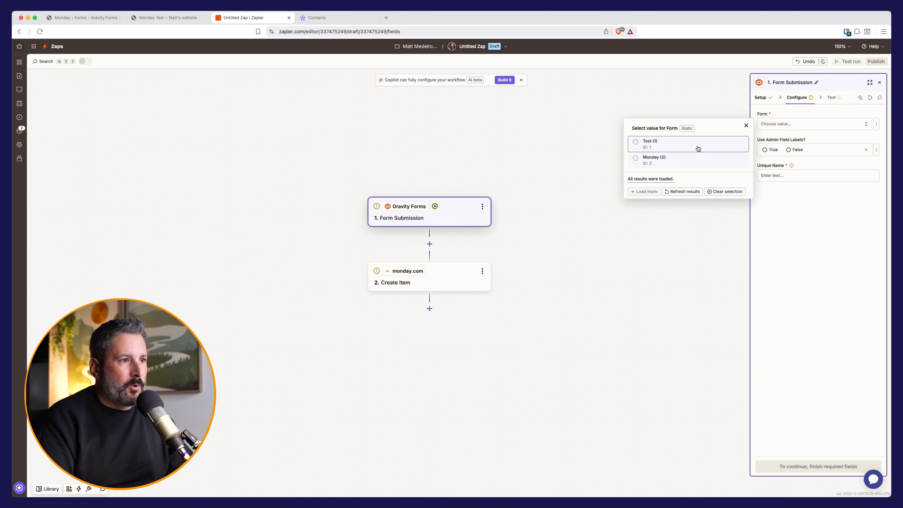
{"action": "left_click", "coordinate": [667, 159]}
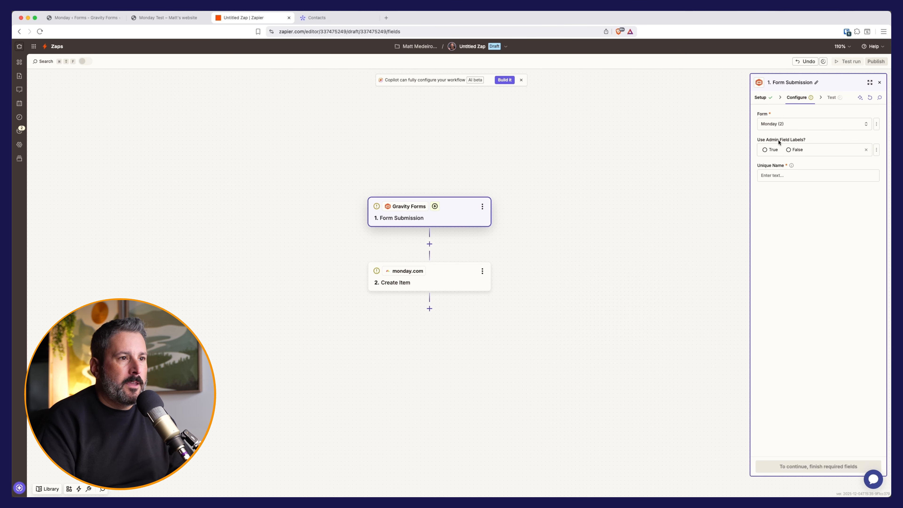
{"action": "left_click", "coordinate": [782, 174]}
{"action": "type", "text": "Monday le"}
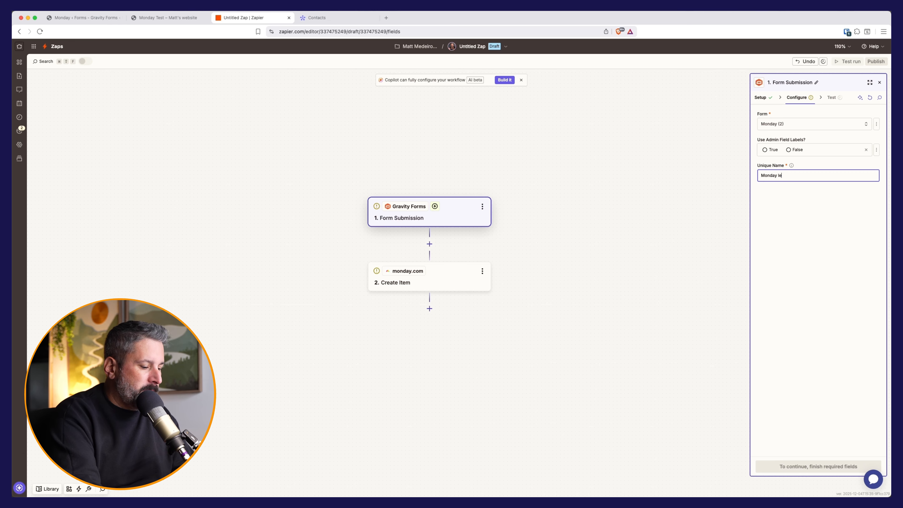
{"action": "type", "text": "ad form"}
{"action": "left_click", "coordinate": [819, 466]}
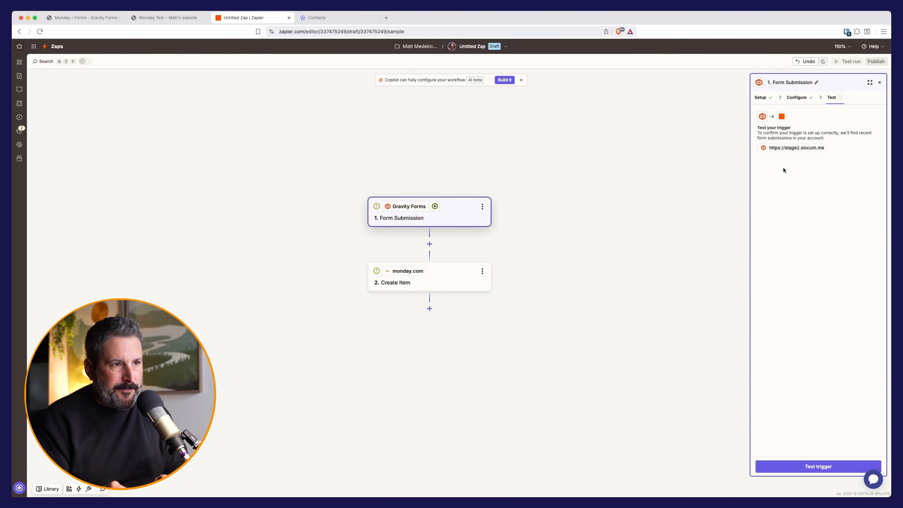
Step: Test the trigger, review sample record Form Submission A, and continue with it
{"action": "left_click", "coordinate": [806, 468]}
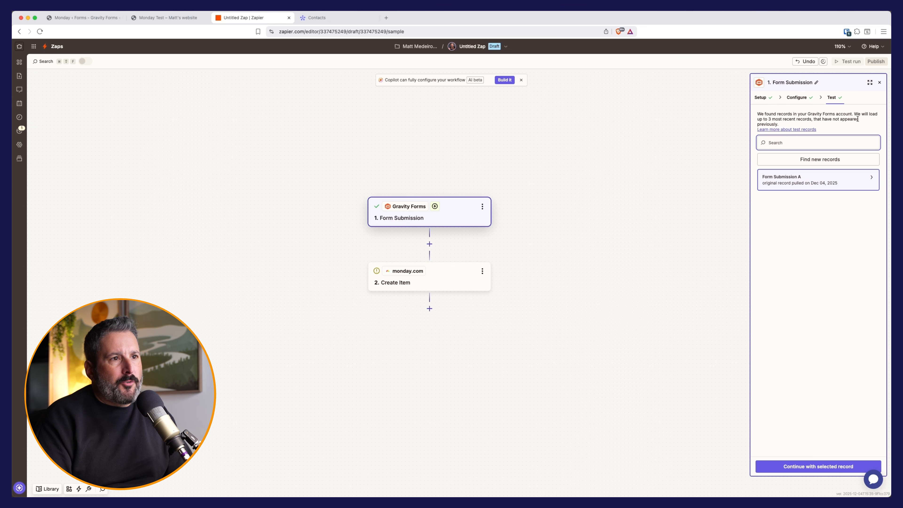
{"action": "left_click", "coordinate": [844, 179]}
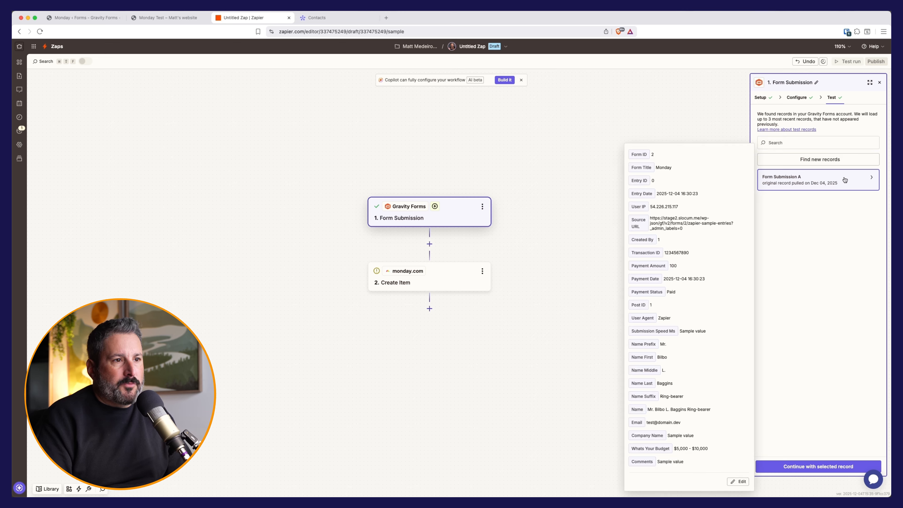
{"action": "left_click", "coordinate": [677, 134]}
{"action": "left_click", "coordinate": [815, 470]}
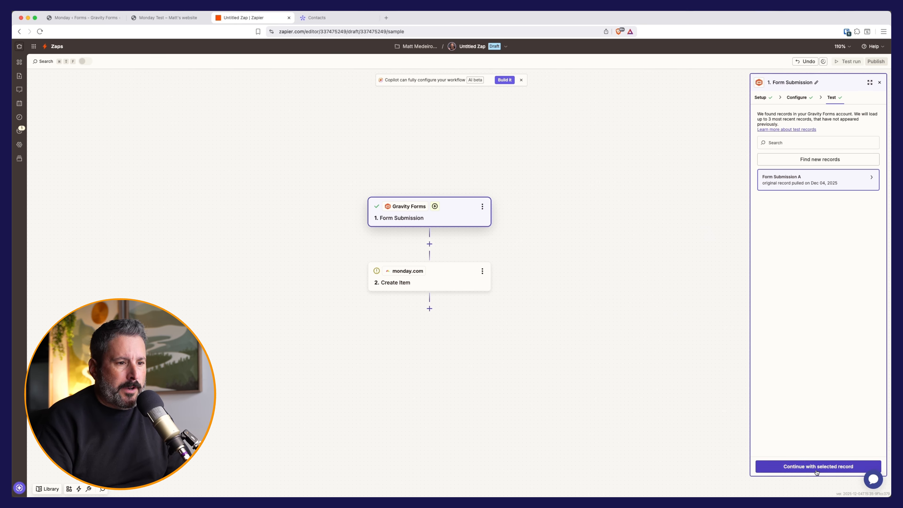
Step: Pick Create Item as the monday.com action event and continue to its configuration fields
{"action": "left_click", "coordinate": [778, 154]}
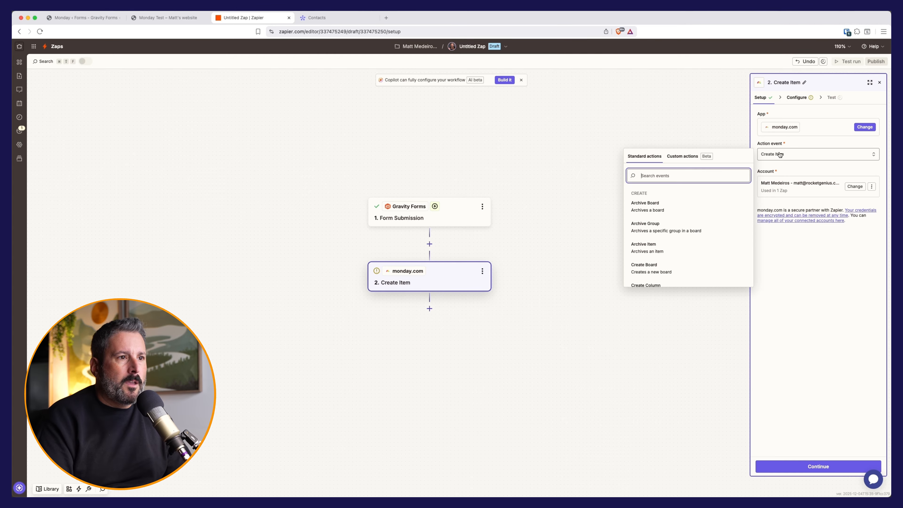
{"action": "type", "text": "item"}
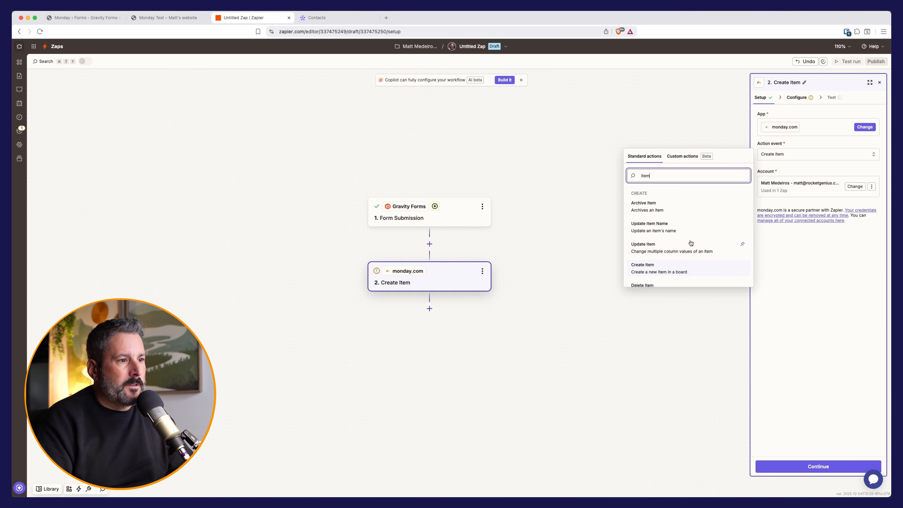
{"action": "scroll", "coordinate": [653, 271], "scroll_direction": "down", "scroll_amount": 1}
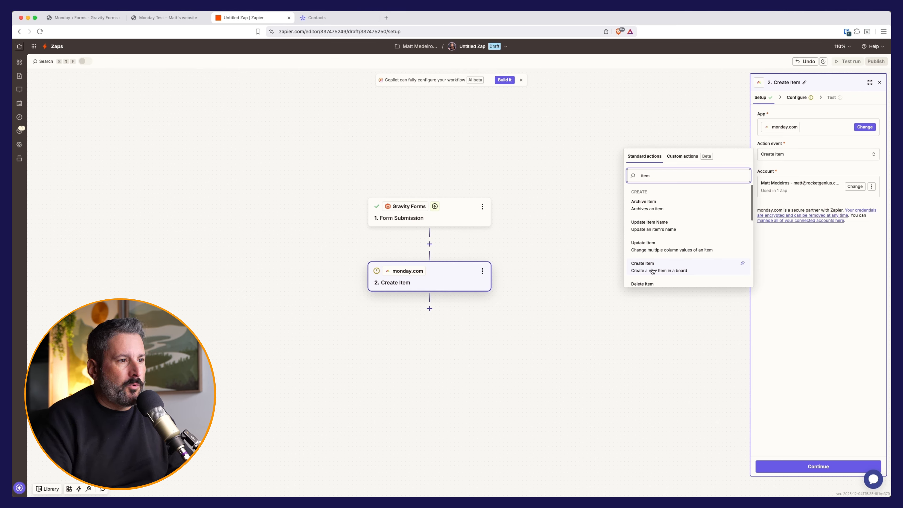
{"action": "left_click", "coordinate": [655, 271]}
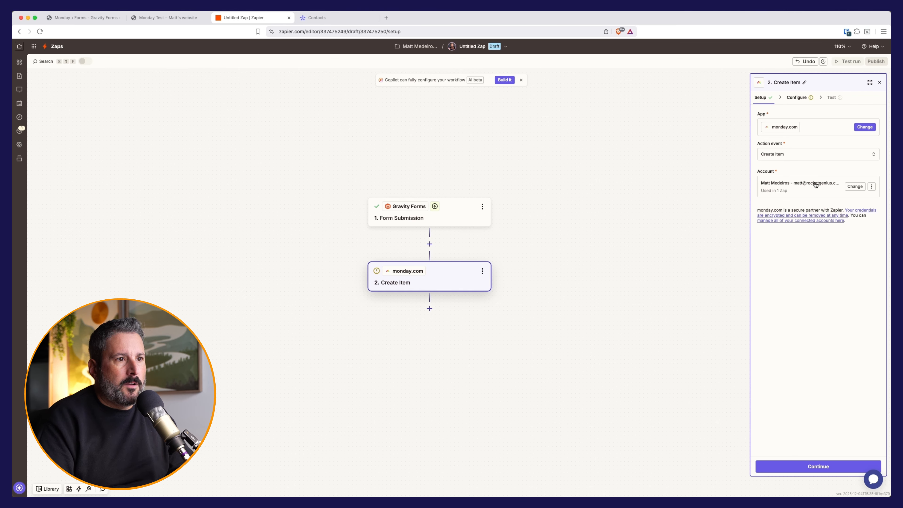
{"action": "left_click", "coordinate": [814, 466]}
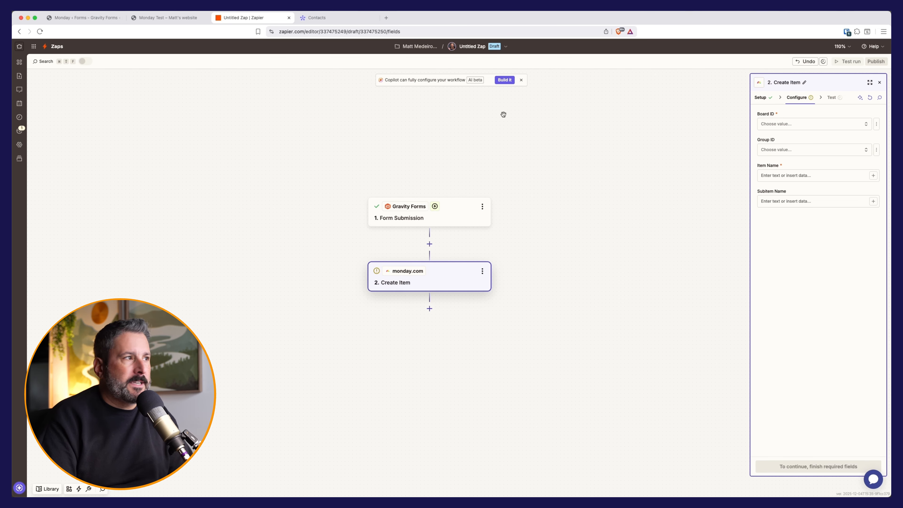
{"action": "left_click", "coordinate": [325, 19]}
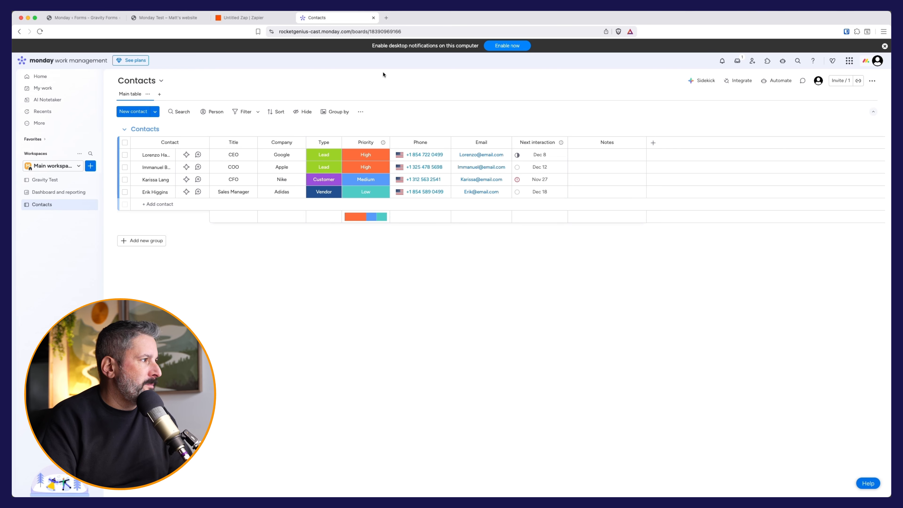
{"action": "left_click", "coordinate": [167, 18]}
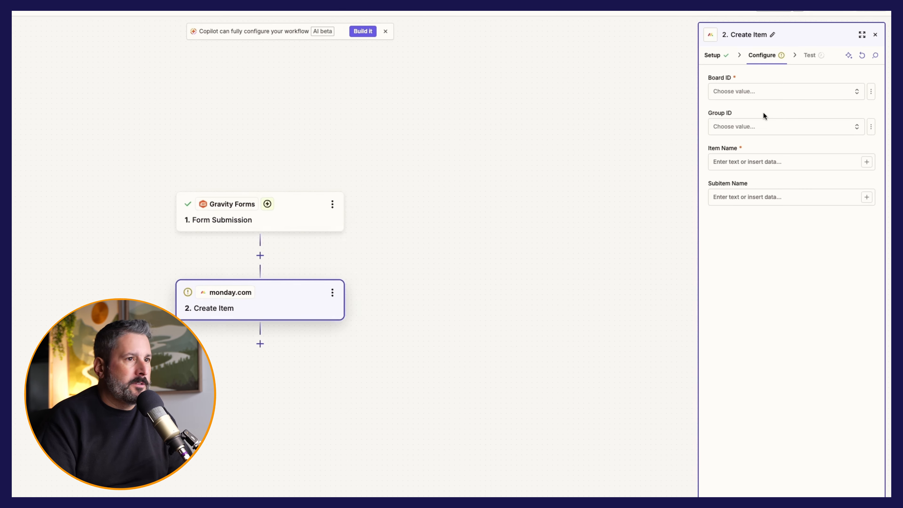
Step: Set Board ID to Contacts and map Item Name to the Gravity Forms Name field
{"action": "left_click", "coordinate": [799, 89]}
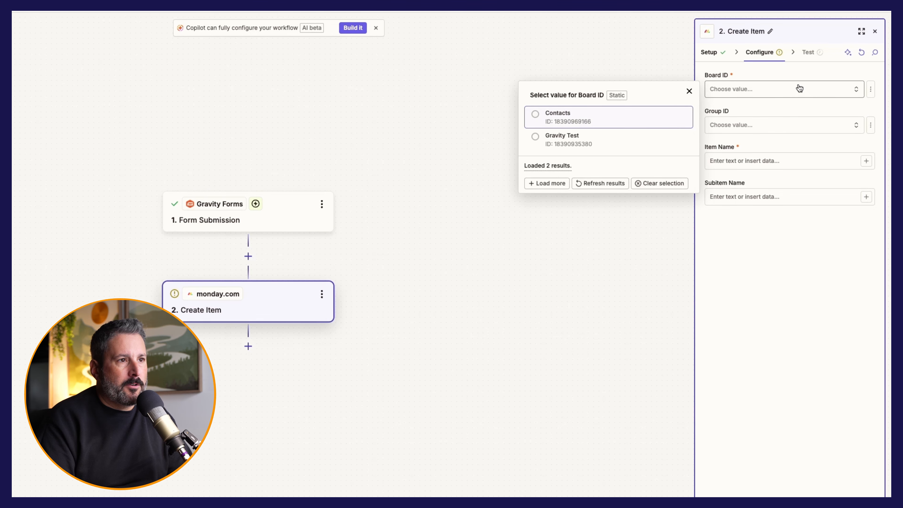
{"action": "left_click", "coordinate": [558, 116]}
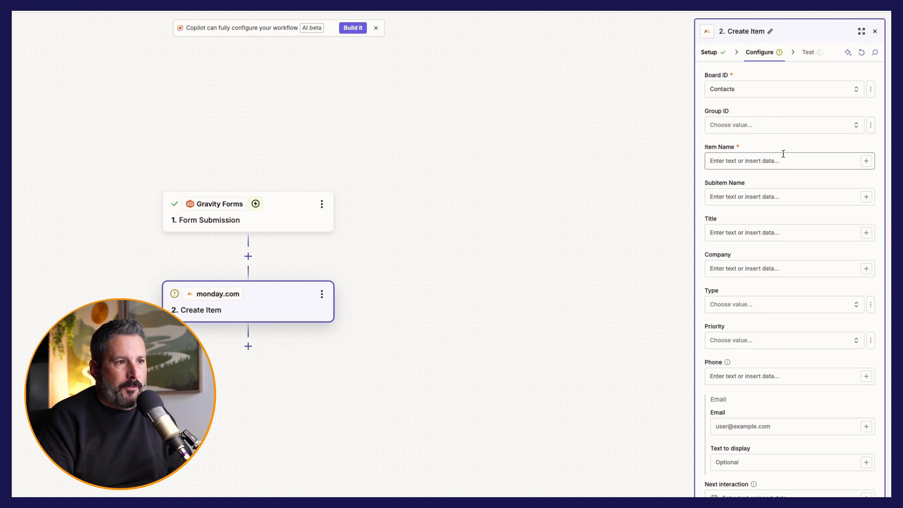
{"action": "scroll", "coordinate": [760, 385], "scroll_direction": "down", "scroll_amount": 1}
{"action": "scroll", "coordinate": [759, 391], "scroll_direction": "up", "scroll_amount": 1}
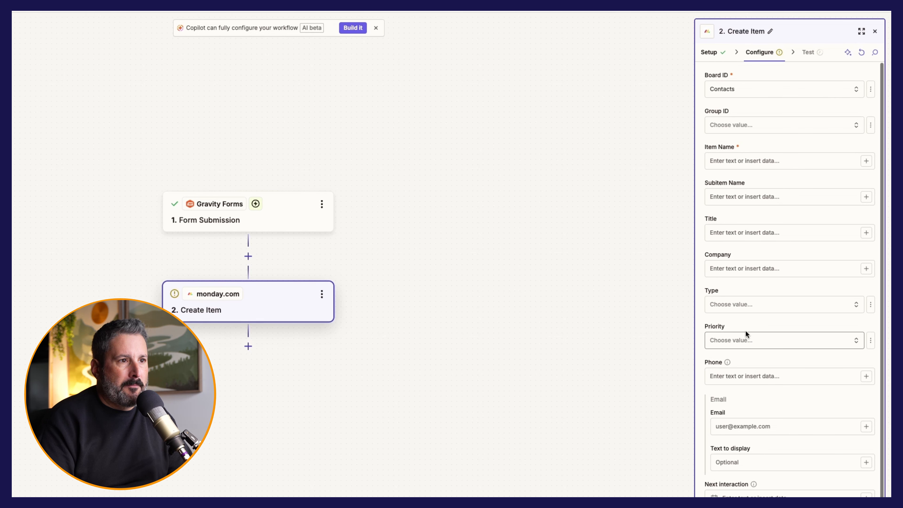
{"action": "left_click", "coordinate": [850, 161]}
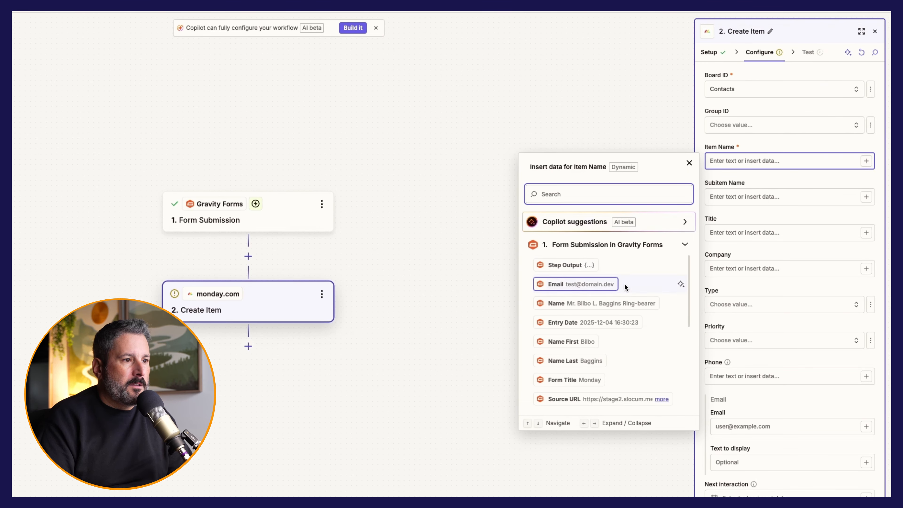
{"action": "left_click", "coordinate": [620, 303]}
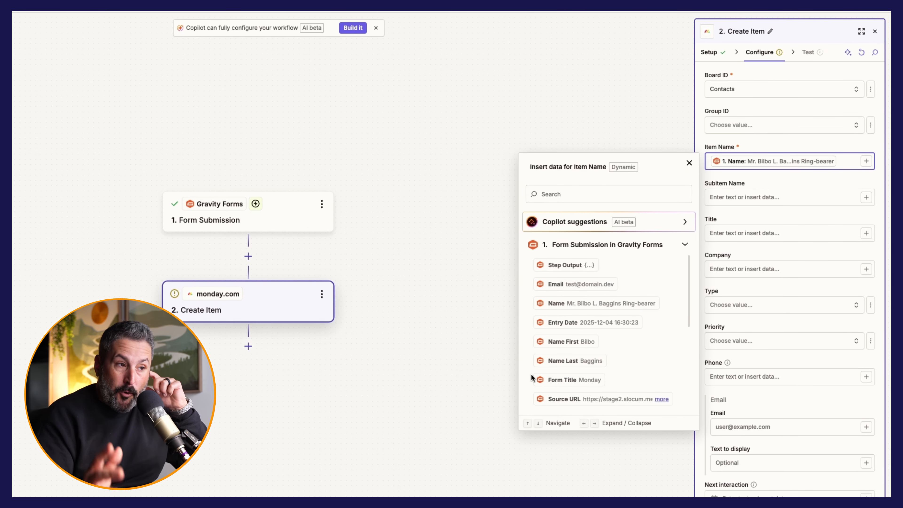
{"action": "scroll", "coordinate": [577, 327], "scroll_direction": "down", "scroll_amount": 3}
{"action": "scroll", "coordinate": [579, 332], "scroll_direction": "up", "scroll_amount": 3}
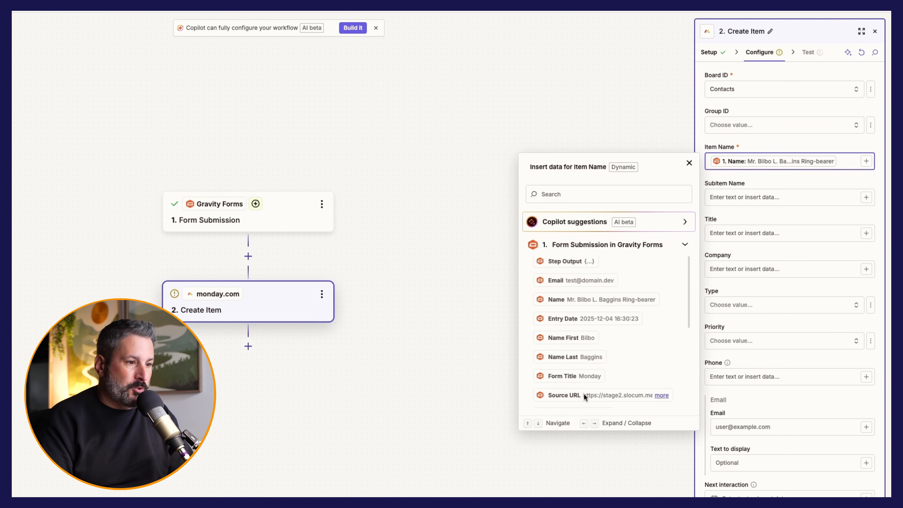
{"action": "scroll", "coordinate": [583, 393], "scroll_direction": "down", "scroll_amount": 2}
{"action": "scroll", "coordinate": [569, 377], "scroll_direction": "up", "scroll_amount": 3}
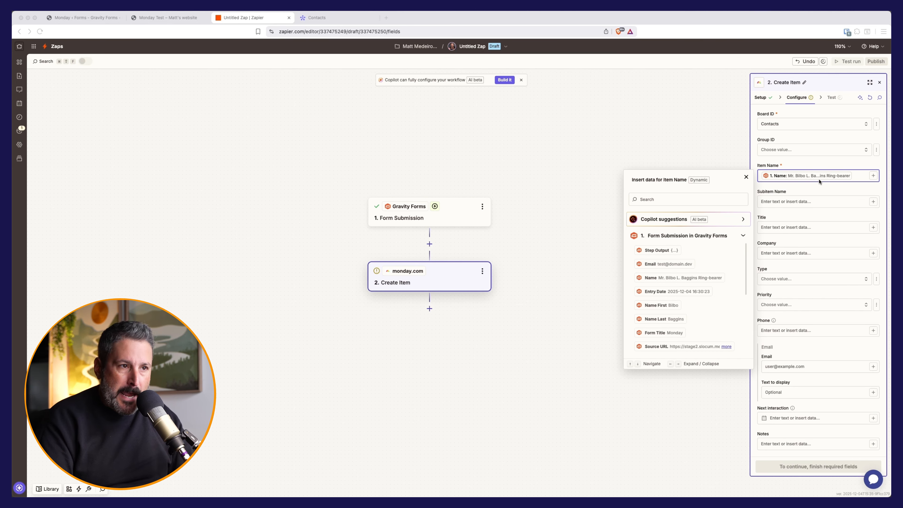
Step: Map Company to the form's Company Name answer and set Priority to Low
{"action": "left_click", "coordinate": [818, 254]}
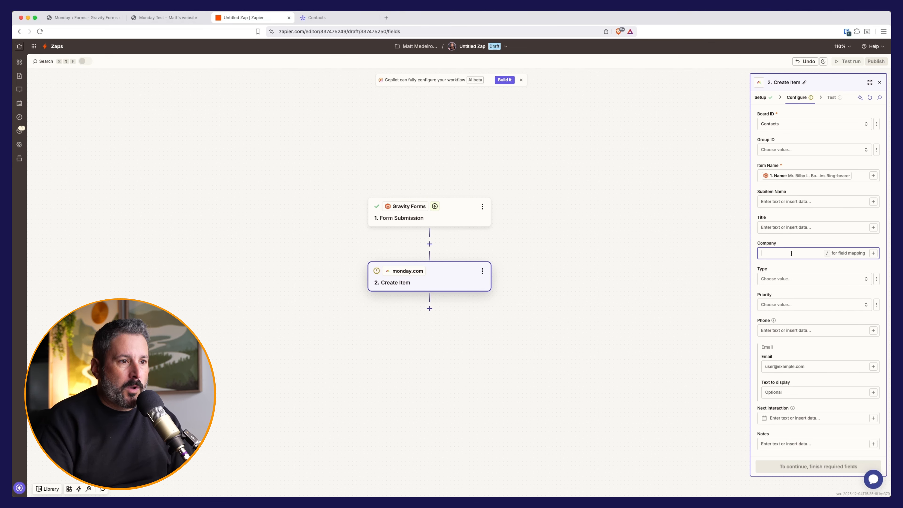
{"action": "left_click", "coordinate": [819, 254]}
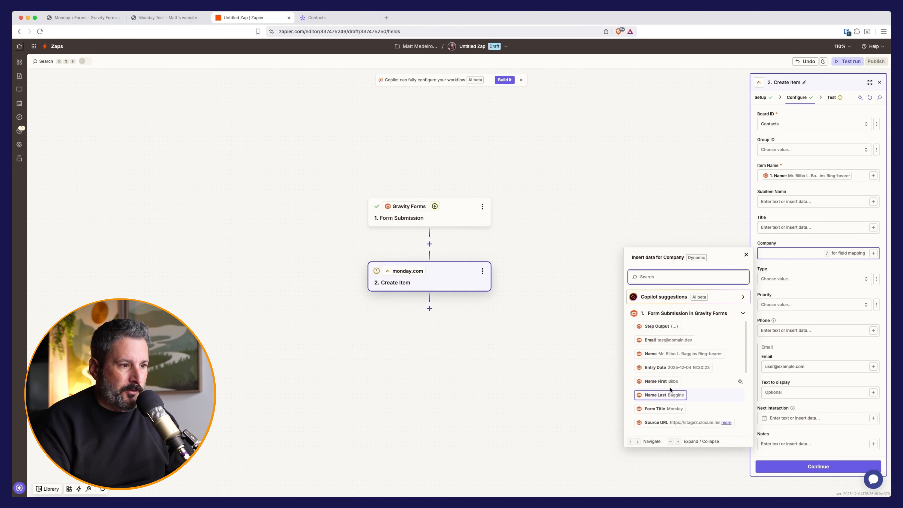
{"action": "scroll", "coordinate": [674, 392], "scroll_direction": "down", "scroll_amount": 5}
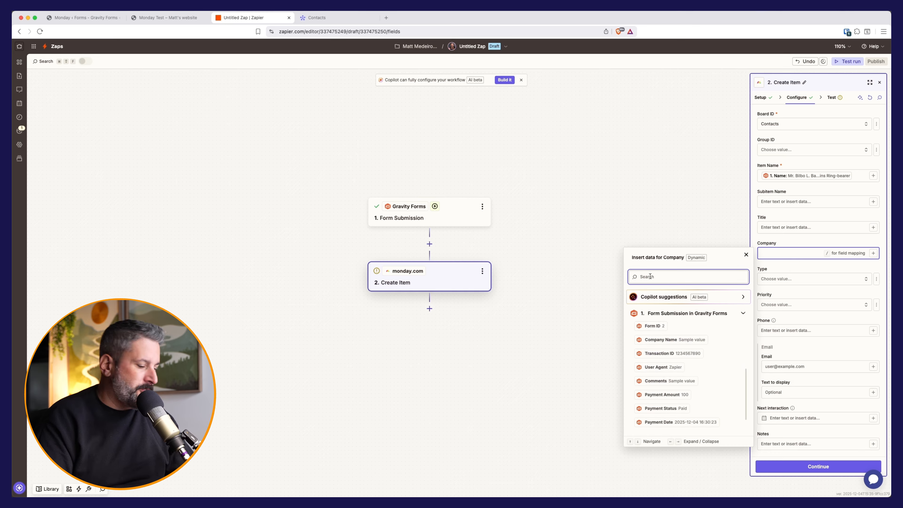
{"action": "type", "text": "compan"}
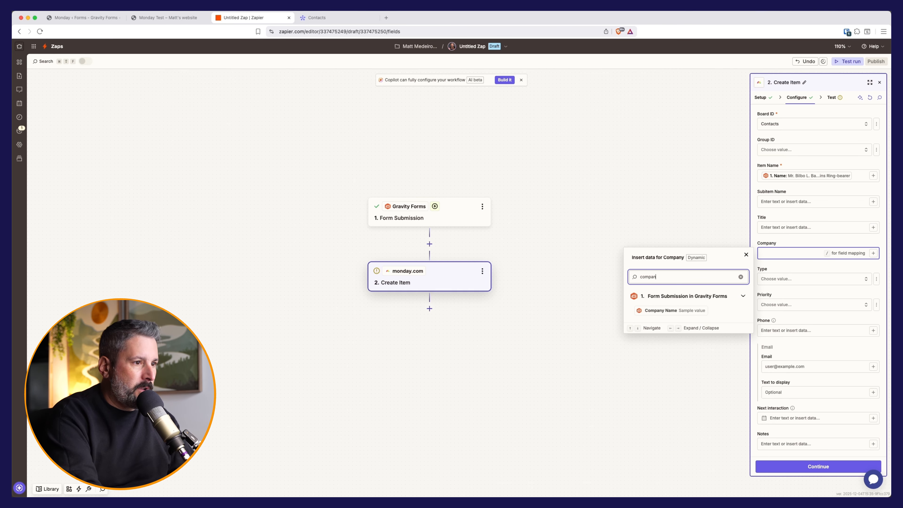
{"action": "left_click", "coordinate": [670, 311]}
{"action": "left_click", "coordinate": [770, 305]}
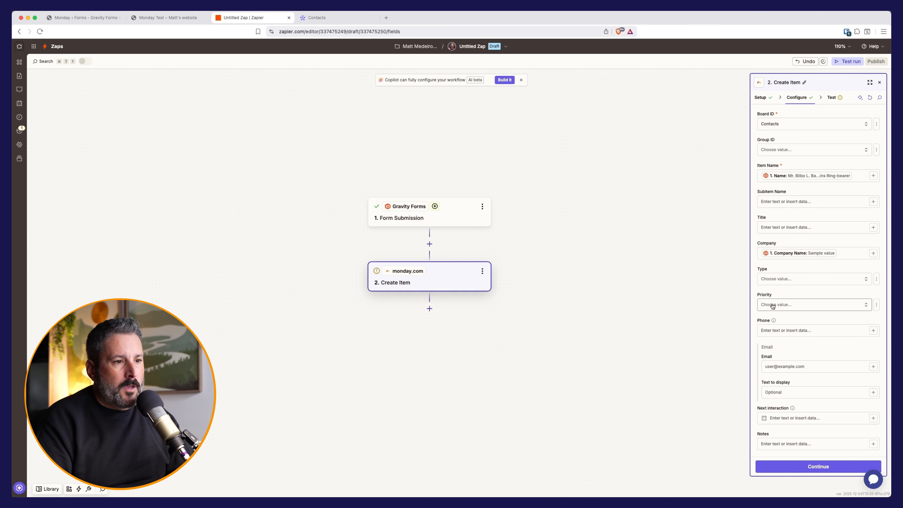
{"action": "left_click", "coordinate": [646, 372]}
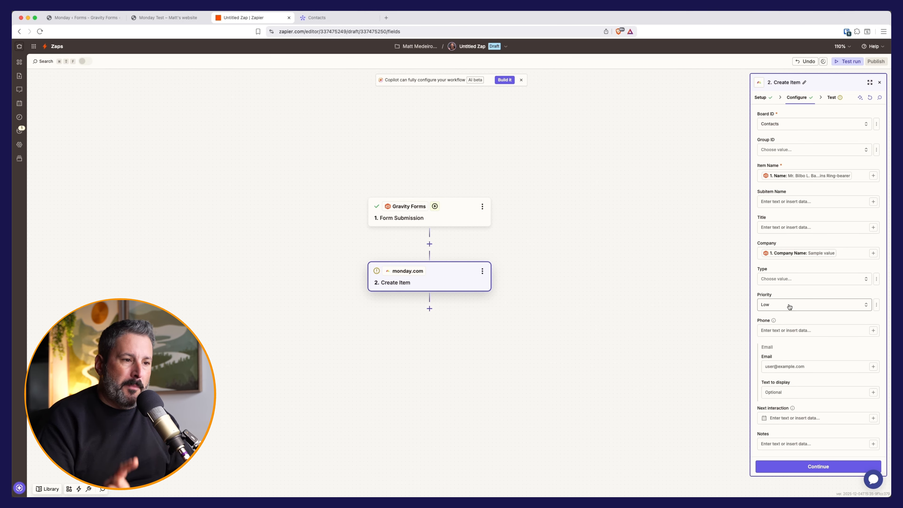
Step: Glance between the live Monday Test form and the Contacts board, then go back to Create Item
{"action": "left_click", "coordinate": [159, 18]}
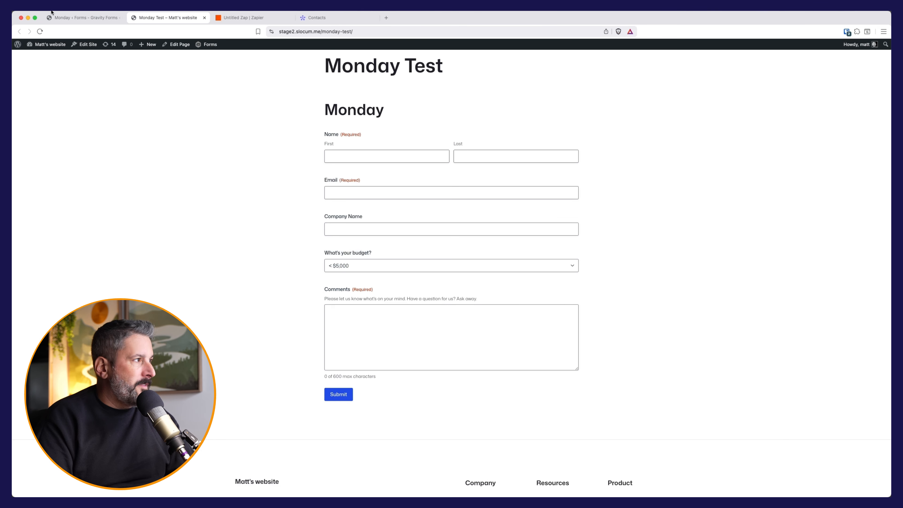
{"action": "left_click", "coordinate": [324, 18]}
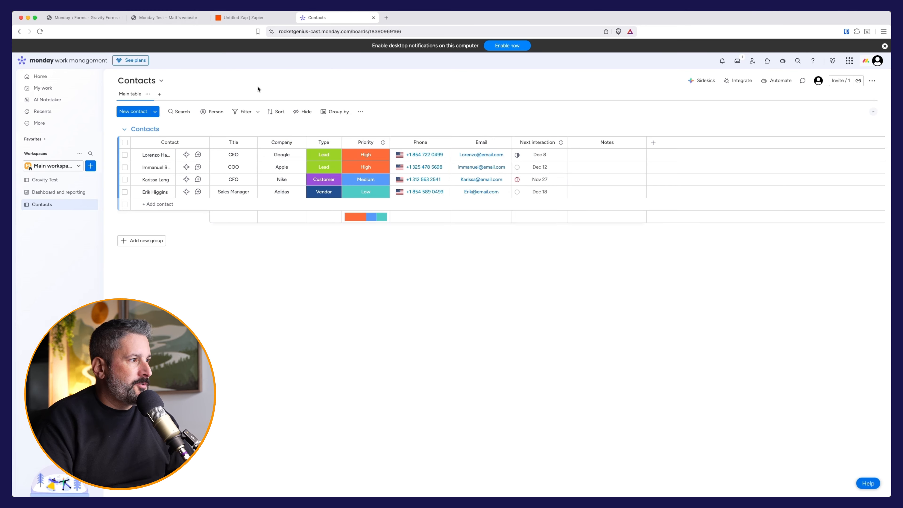
{"action": "left_click", "coordinate": [154, 20]}
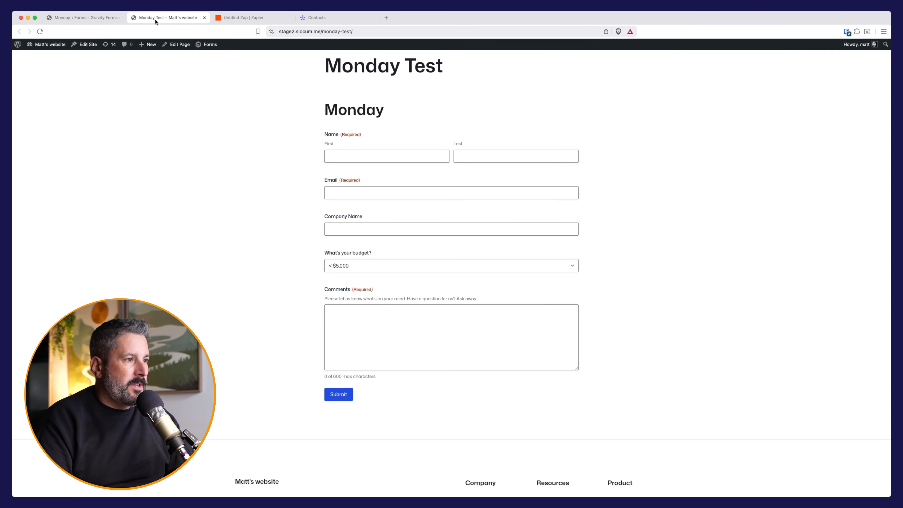
{"action": "left_click", "coordinate": [235, 20]}
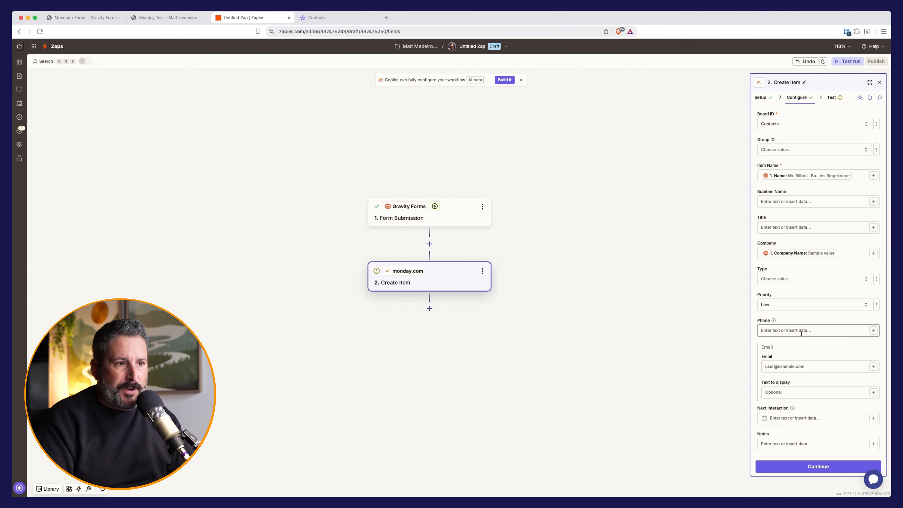
Step: Set Type to Lead and map the submitted Email into the Email field
{"action": "left_click", "coordinate": [797, 278]}
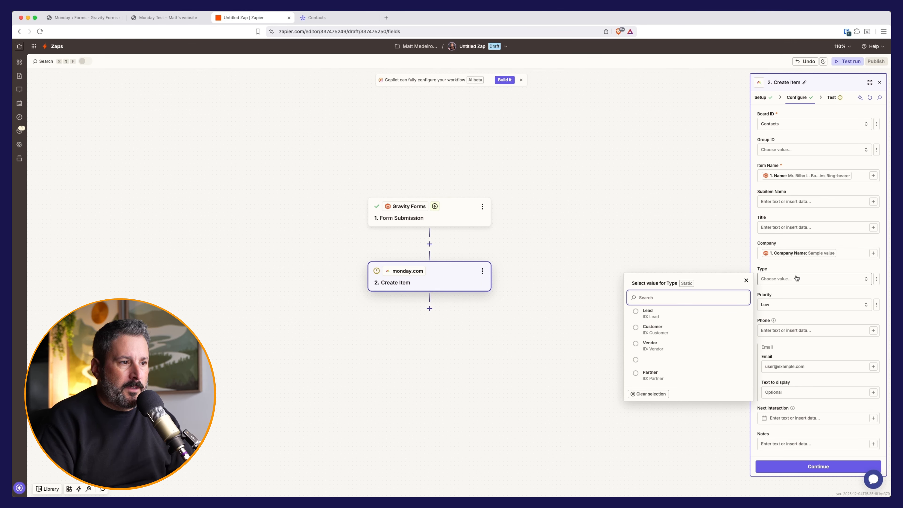
{"action": "left_click", "coordinate": [647, 313]}
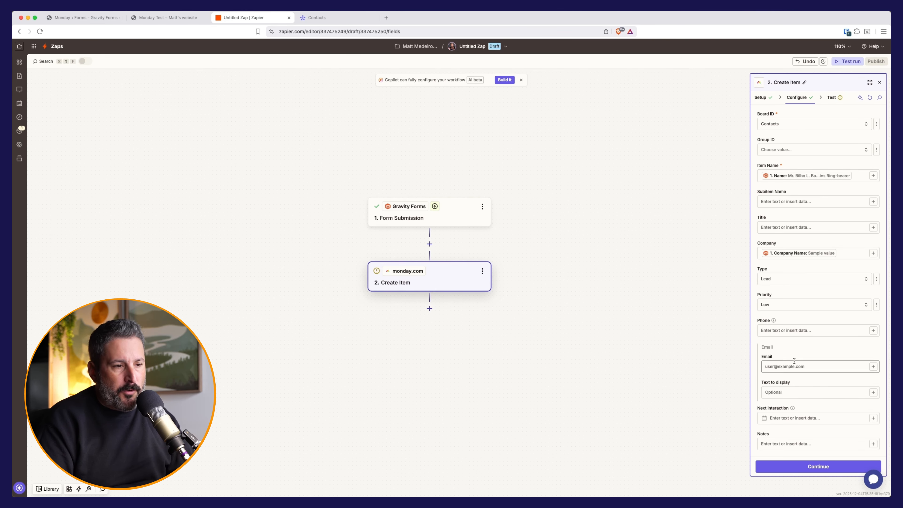
{"action": "scroll", "coordinate": [793, 366], "scroll_direction": "down", "scroll_amount": 1}
{"action": "left_click", "coordinate": [801, 356]}
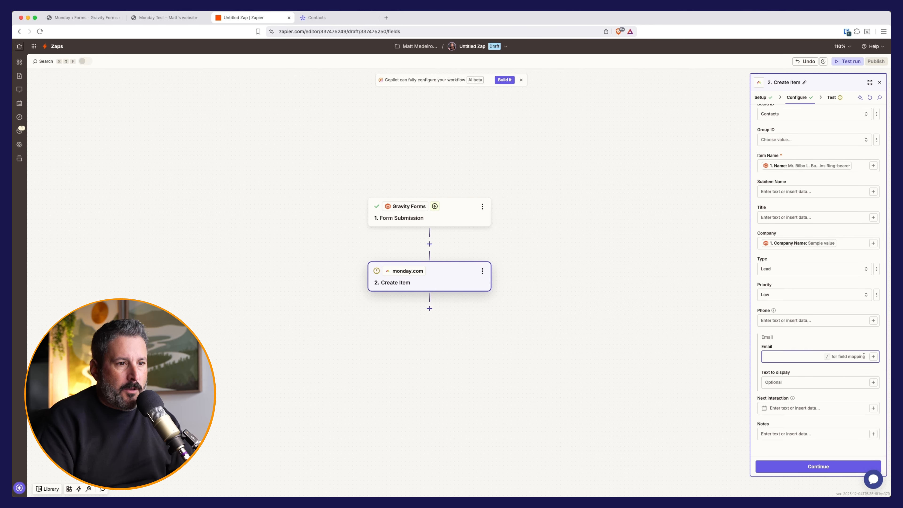
{"action": "left_click", "coordinate": [873, 357]}
{"action": "left_click", "coordinate": [675, 385]}
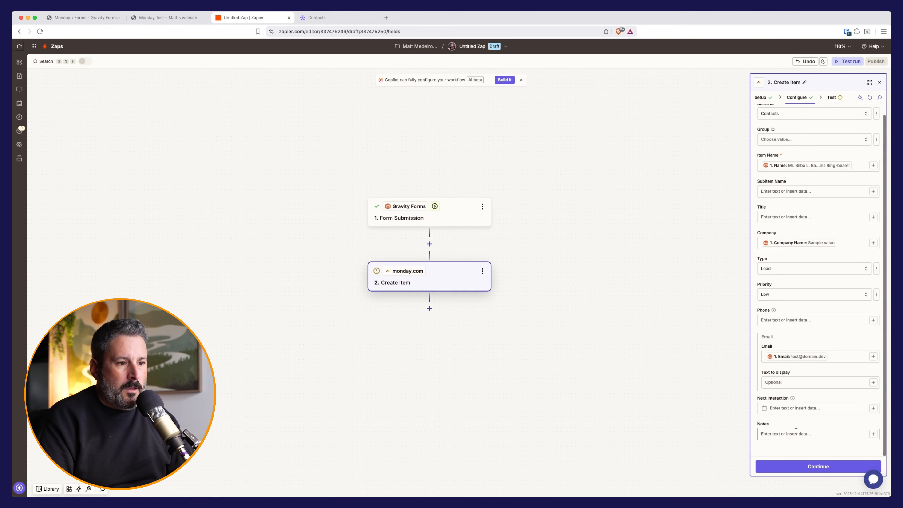
Step: Insert the What's Your Budget and Comments answers into Notes, checking the form fields
{"action": "left_click", "coordinate": [873, 434]}
{"action": "scroll", "coordinate": [684, 441], "scroll_direction": "down", "scroll_amount": 2}
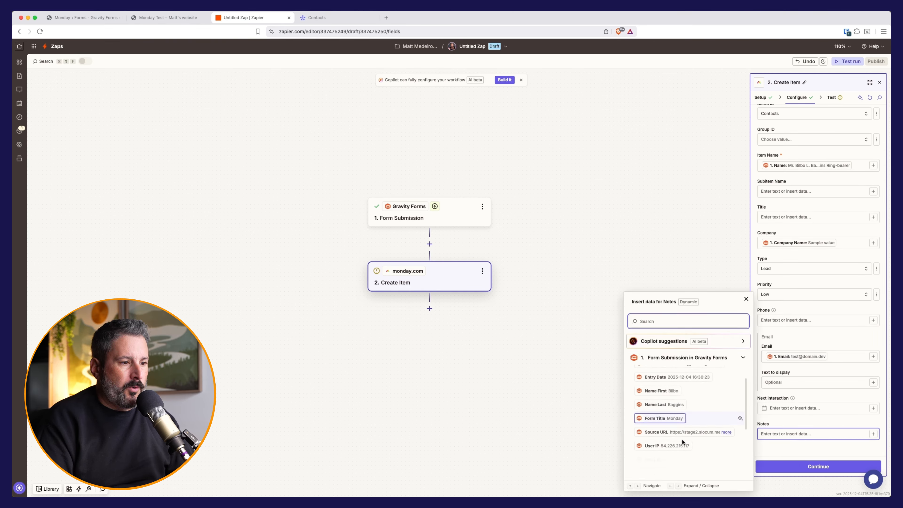
{"action": "scroll", "coordinate": [681, 442], "scroll_direction": "up", "scroll_amount": 2}
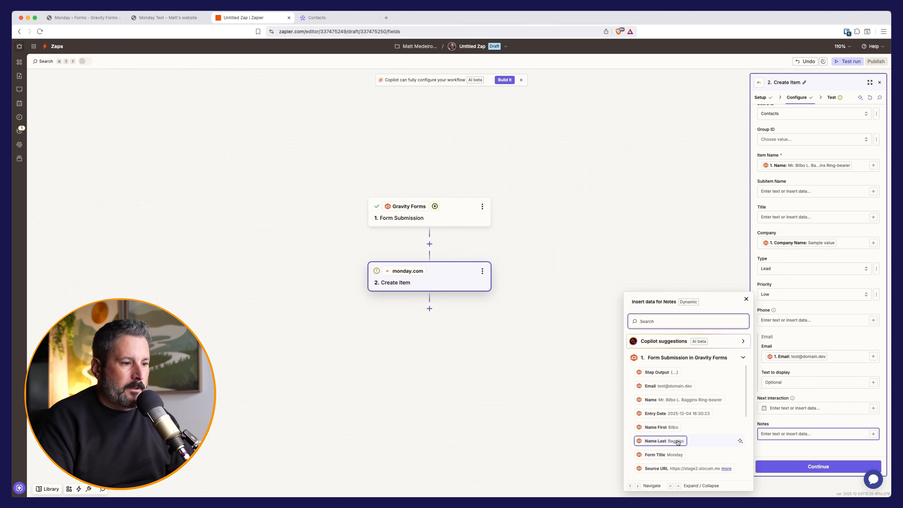
{"action": "scroll", "coordinate": [675, 448], "scroll_direction": "down", "scroll_amount": 5}
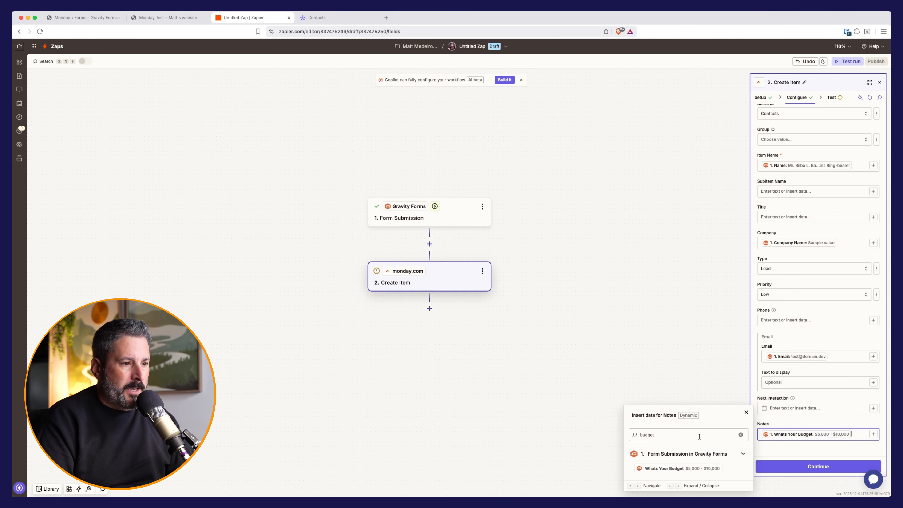
{"action": "left_click", "coordinate": [698, 436]}
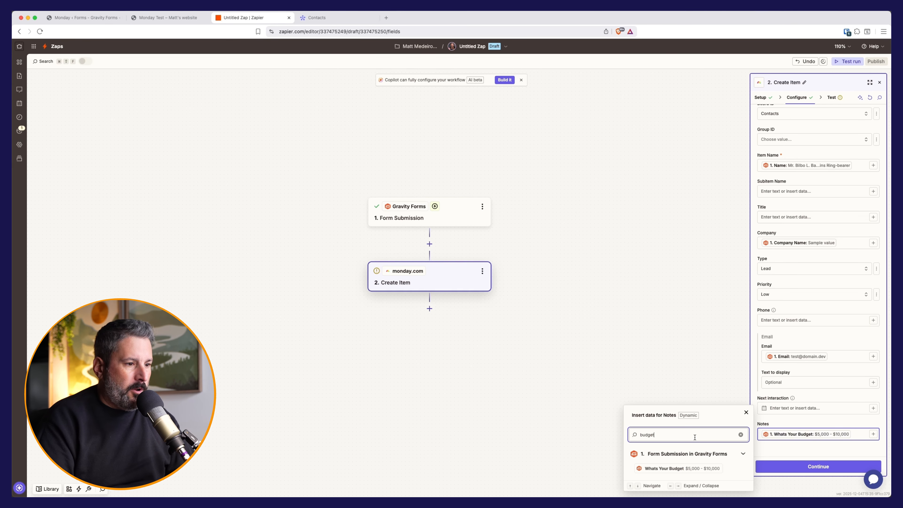
{"action": "left_click", "coordinate": [79, 15]}
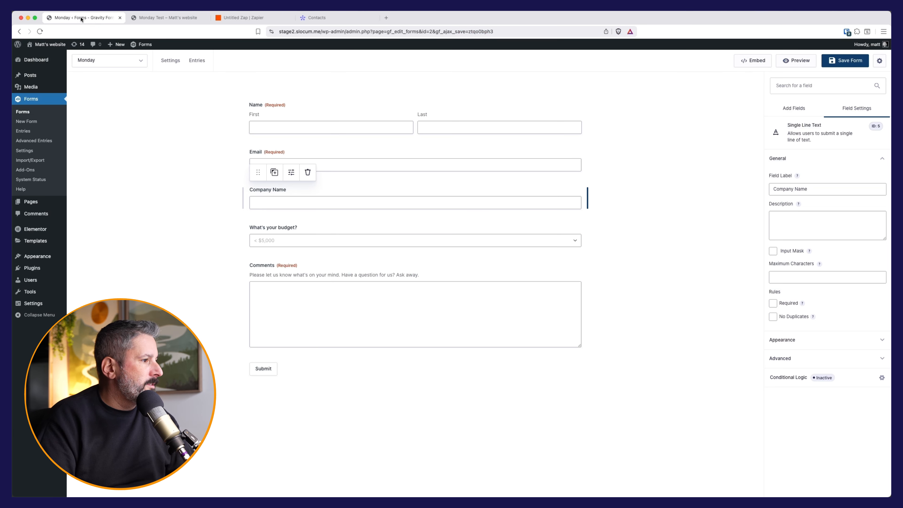
{"action": "left_click", "coordinate": [318, 18]}
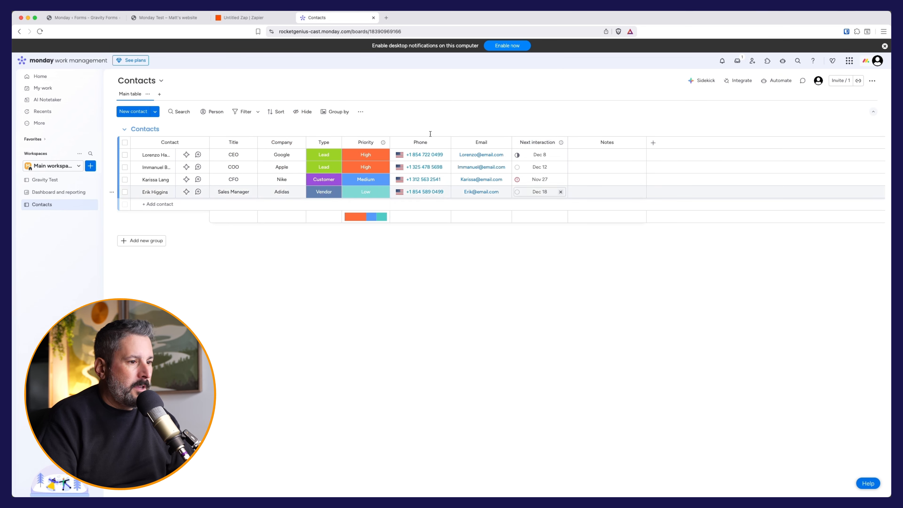
{"action": "left_click", "coordinate": [256, 18]}
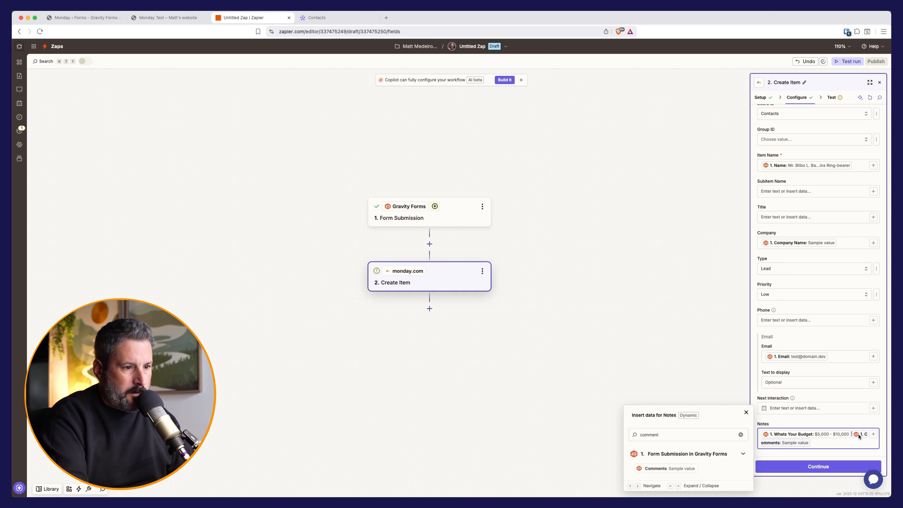
Step: Move the comments onto their own line in Notes and send a test item to monday.com
{"action": "key", "text": "Return"}
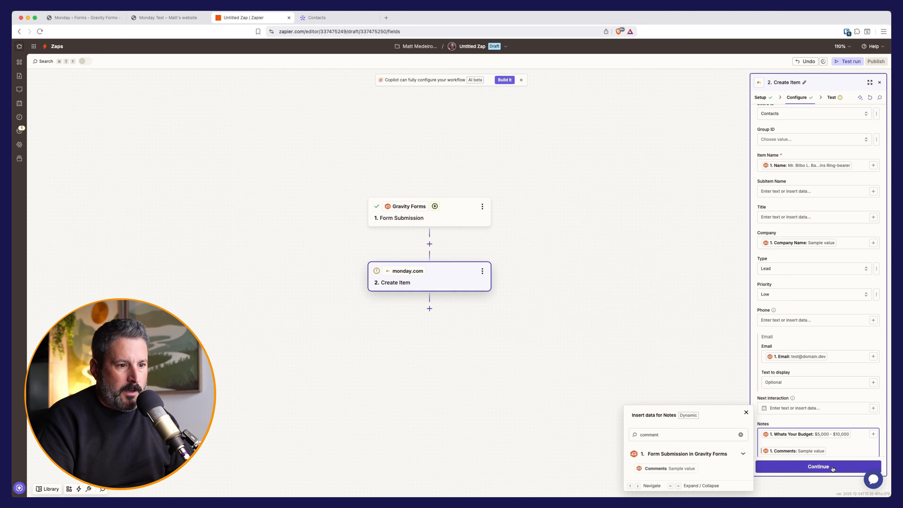
{"action": "left_click", "coordinate": [852, 466]}
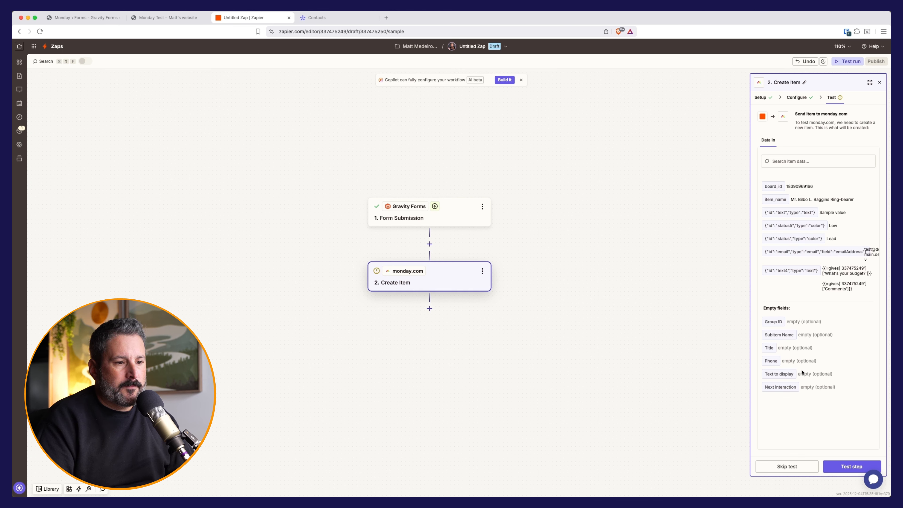
{"action": "left_click", "coordinate": [860, 471]}
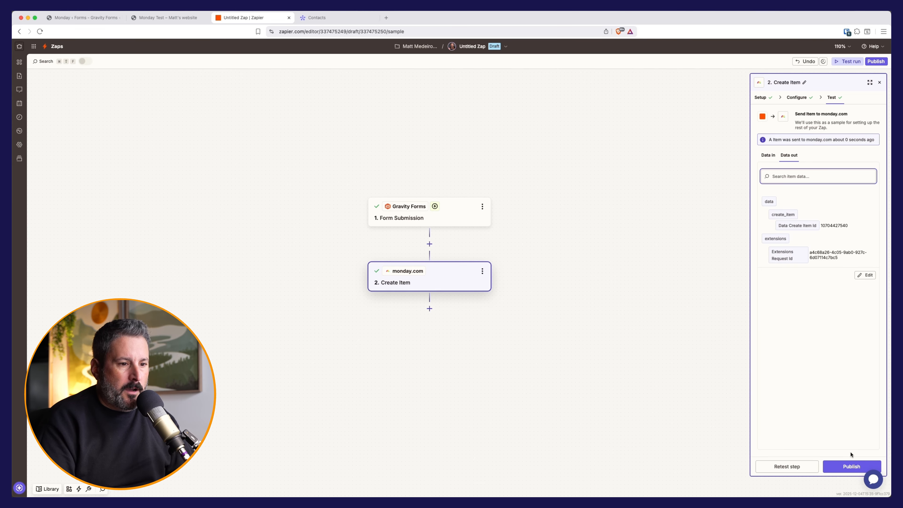
Step: Publish the Zap and rename it 'Monday Leads'
{"action": "left_click", "coordinate": [850, 466]}
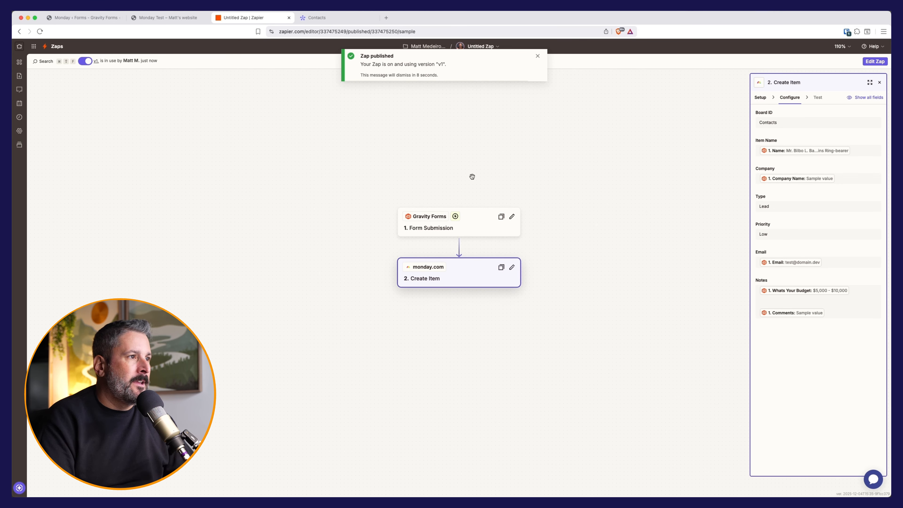
{"action": "left_click", "coordinate": [482, 46]}
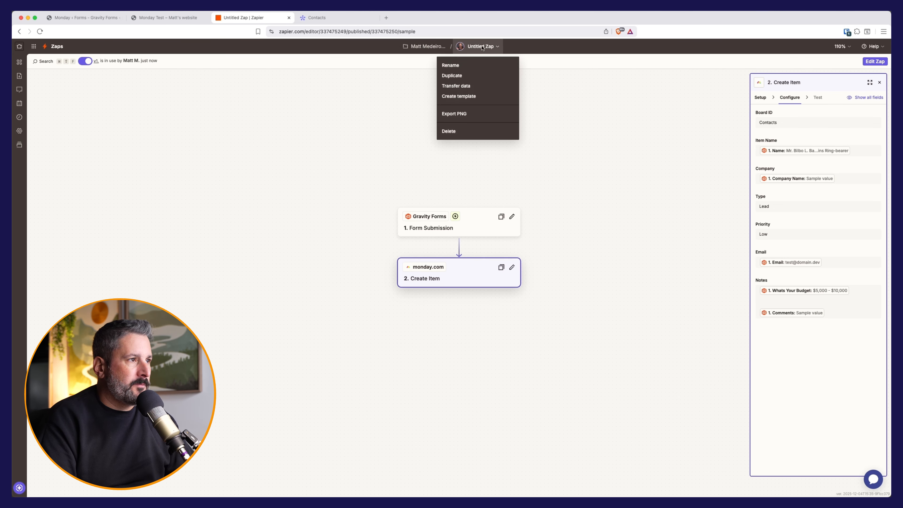
{"action": "left_click", "coordinate": [460, 66]}
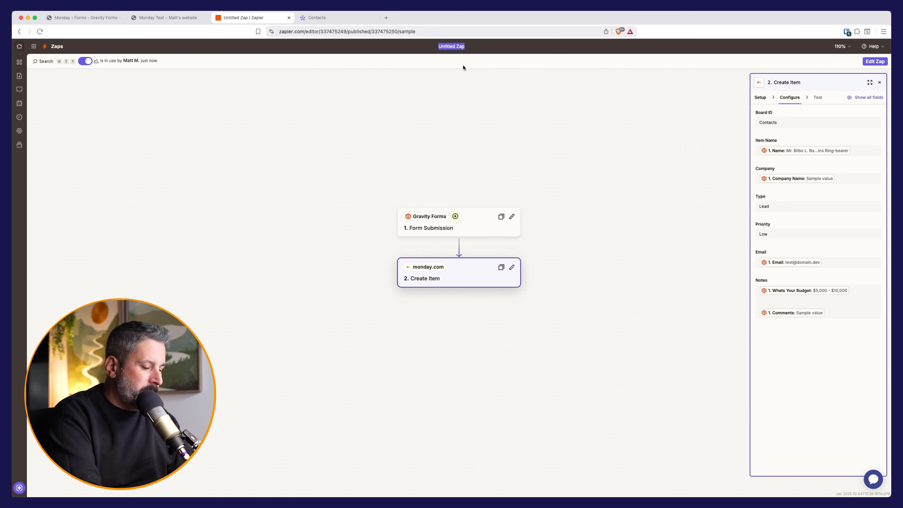
{"action": "type", "text": "Monday Leads"}
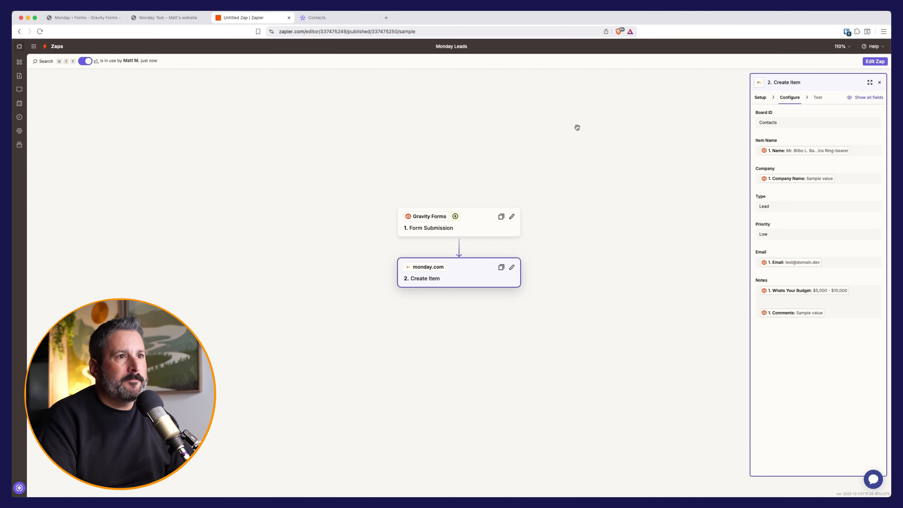
{"action": "left_click", "coordinate": [341, 17]}
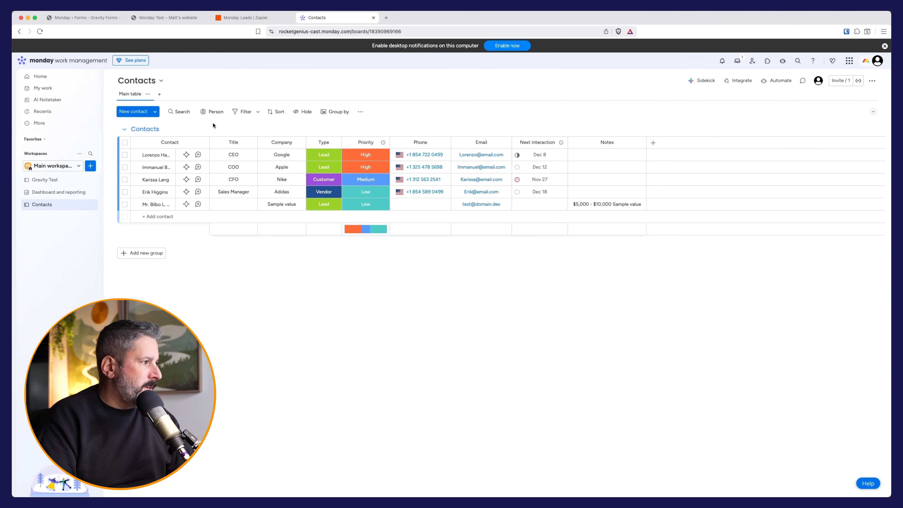
Step: Check the new test contact's Lead status, Low priority and budget notes in the Contacts board
{"action": "left_click", "coordinate": [168, 206]}
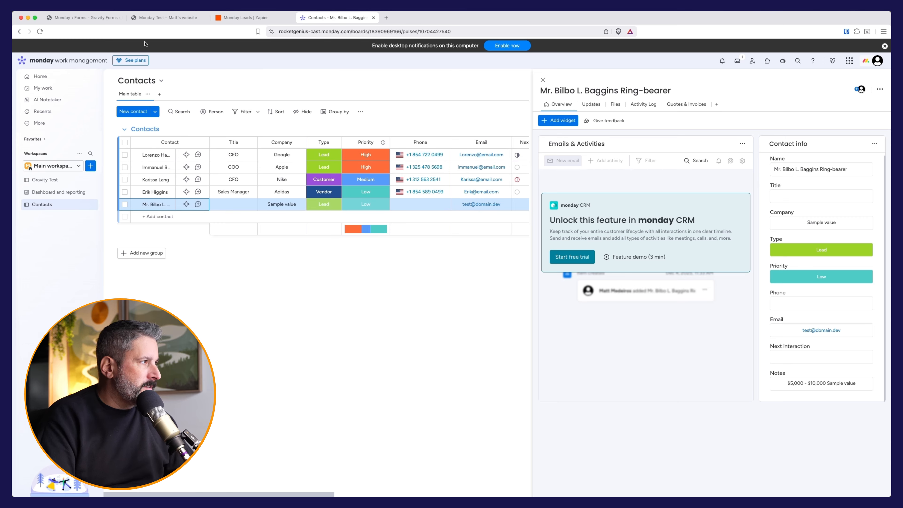
{"action": "left_click", "coordinate": [85, 18]}
Step: On the live form, enter the first name, last name and e-mail address
{"action": "left_click", "coordinate": [177, 18]}
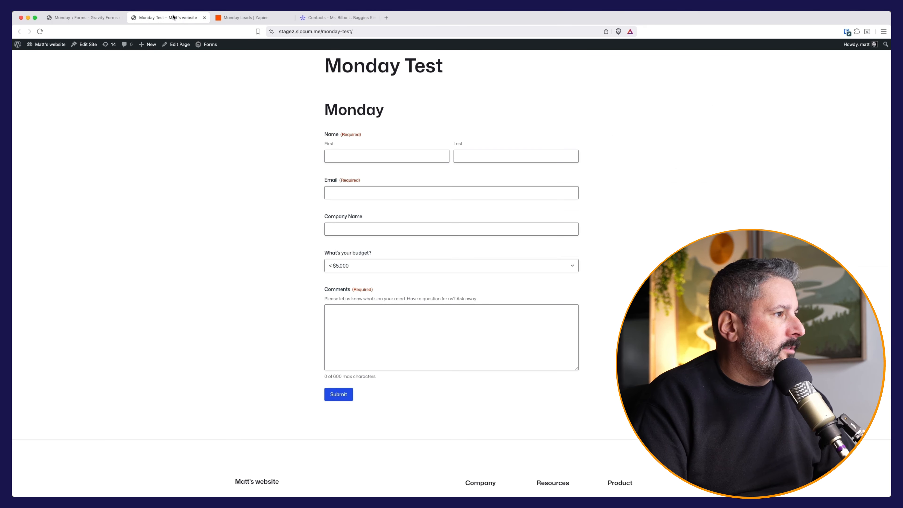
{"action": "left_click", "coordinate": [356, 154]}
{"action": "type", "text": "Matt"}
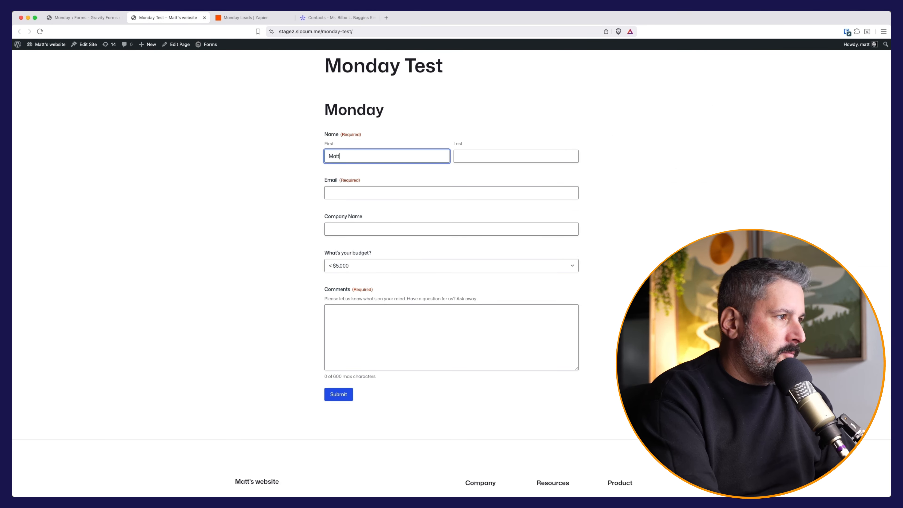
{"action": "key", "text": "Tab"}
{"action": "type", "text": "Me"}
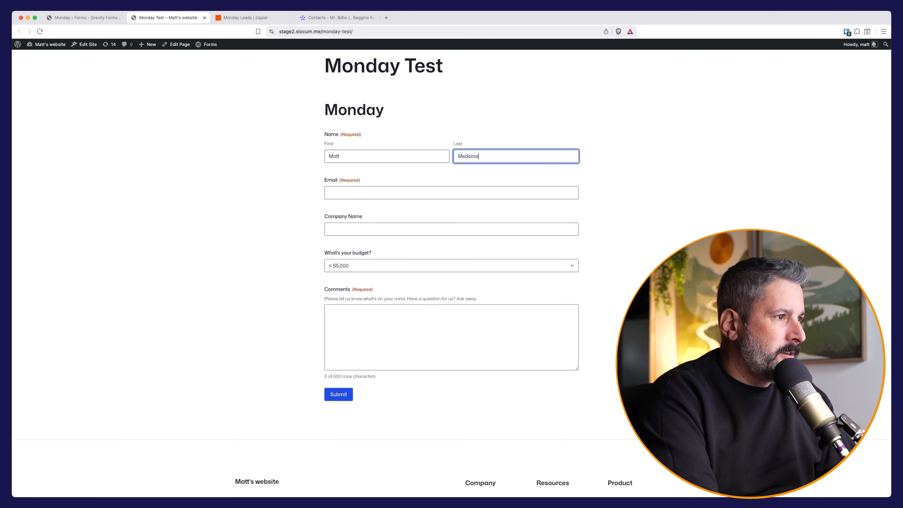
{"action": "key", "text": "Tab"}
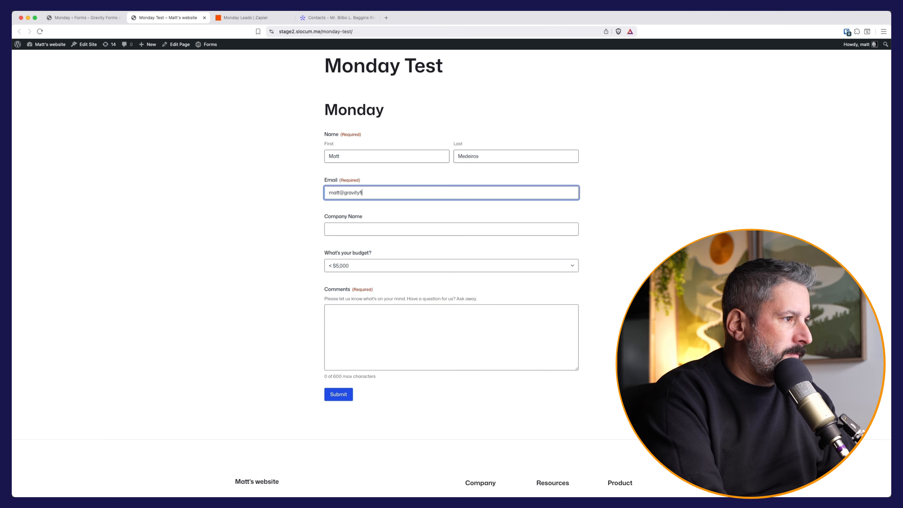
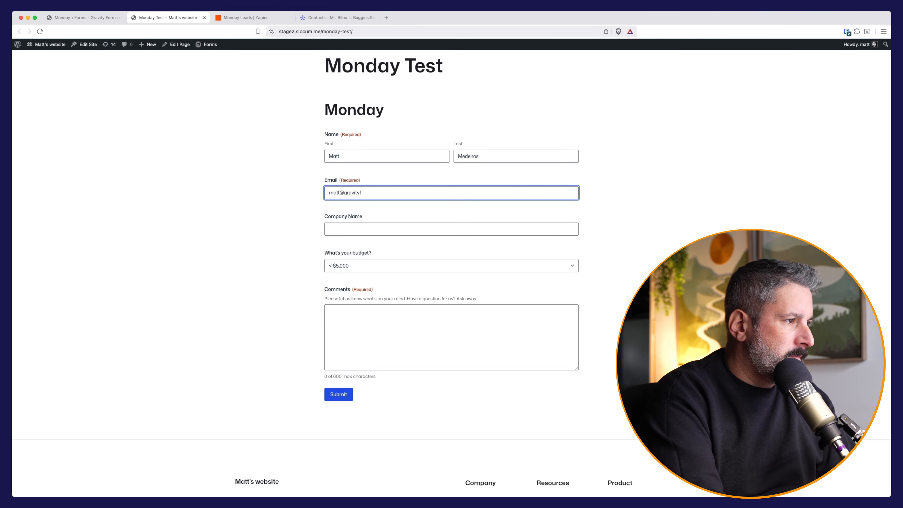
Step: Enter company 'Gravity Forms', choose a $10,000+ budget, comment 'This is just a test to Monday', and submit
{"action": "key", "text": "Tab"}
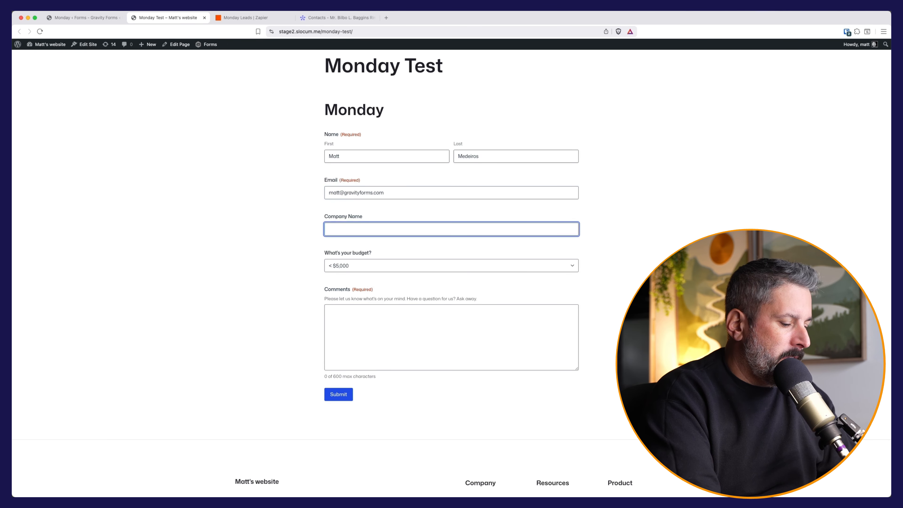
{"action": "type", "text": "Graviyt Forms"}
{"action": "key", "text": "Left"}
{"action": "key", "text": "Left"}
{"action": "key", "text": "Left"}
{"action": "key", "text": "Left"}
{"action": "key", "text": "Left"}
{"action": "key", "text": "Left"}
{"action": "key", "text": "BackSpace"}
{"action": "key", "text": "BackSpace"}
{"action": "type", "text": "ty"}
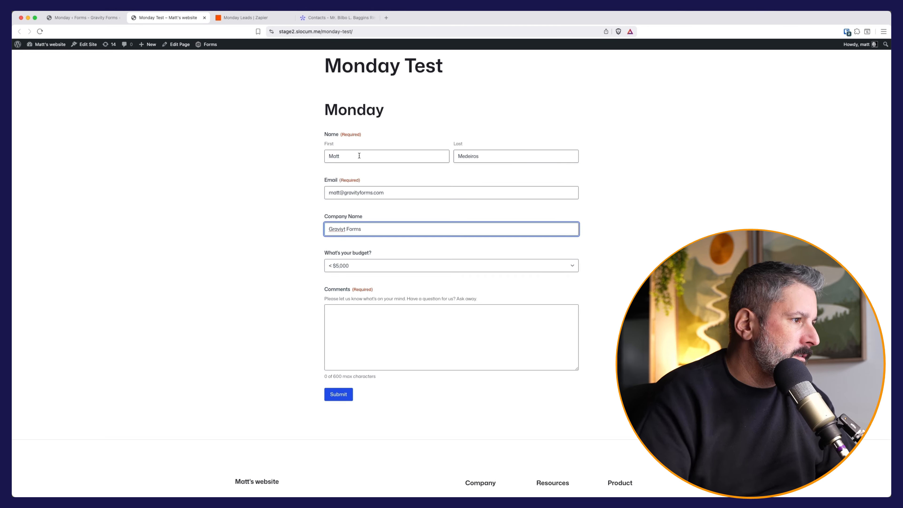
{"action": "left_click", "coordinate": [358, 265]}
{"action": "left_click", "coordinate": [356, 284]}
{"action": "left_click", "coordinate": [360, 312]}
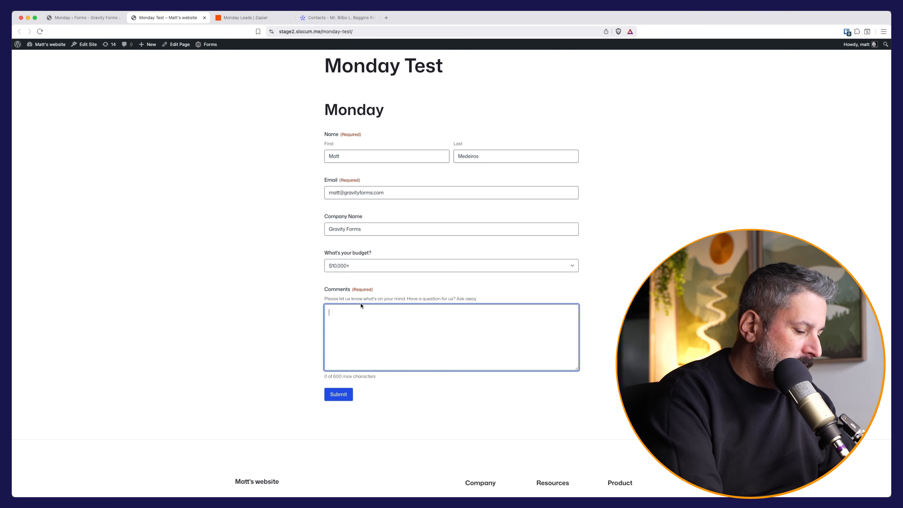
{"action": "type", "text": "This is just a test"}
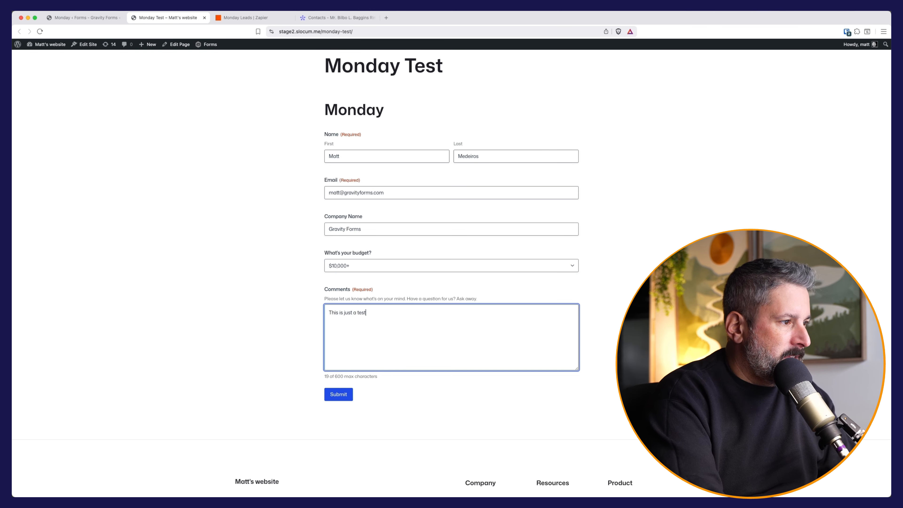
{"action": "type", "text": " to Mo"}
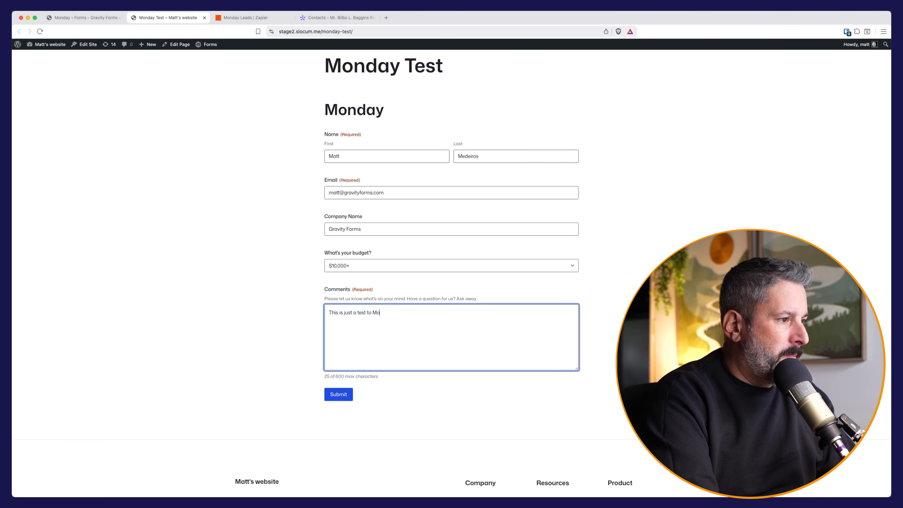
{"action": "type", "text": "nday through zapier!"}
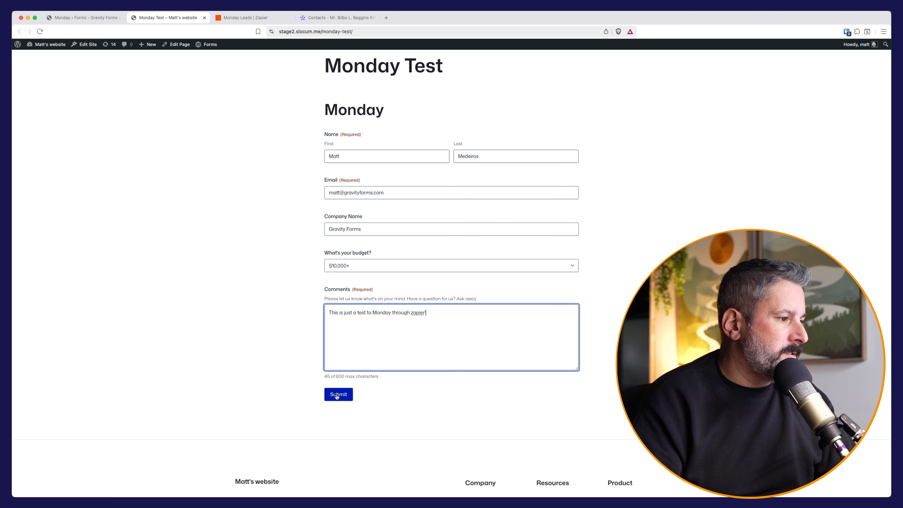
{"action": "left_click", "coordinate": [338, 394]}
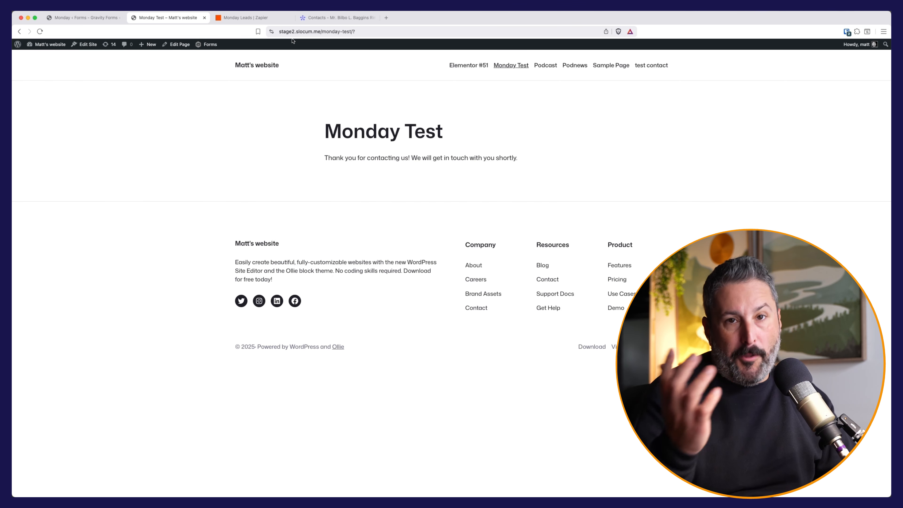
Step: Close the sample contact's details on the monday.com board and reload the Contacts board
{"action": "left_click", "coordinate": [315, 21]}
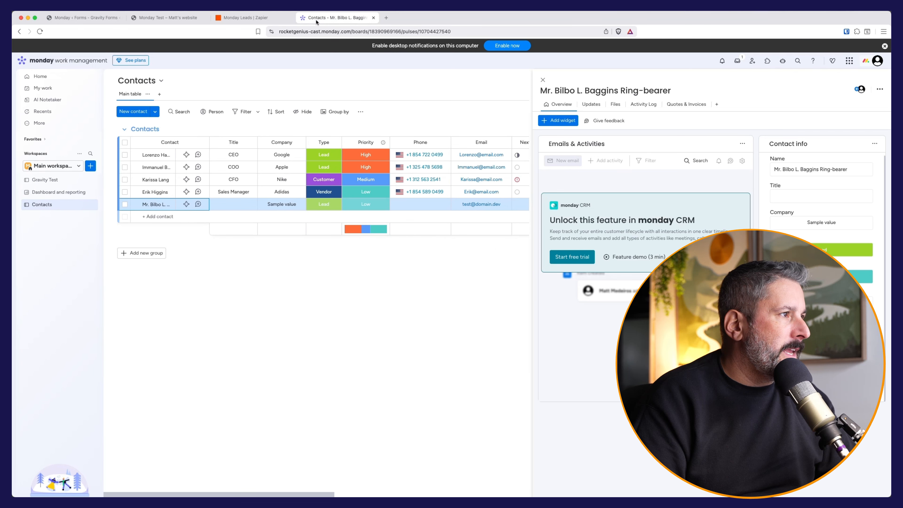
{"action": "left_click", "coordinate": [545, 80]}
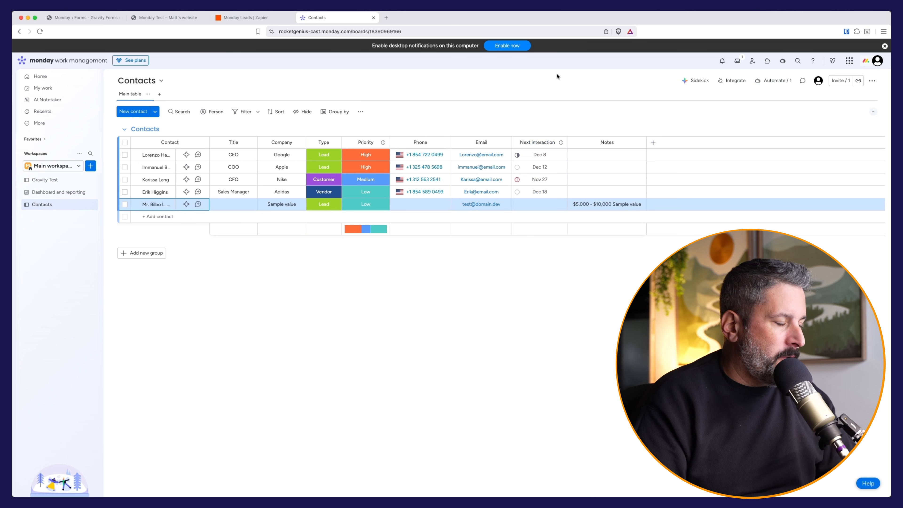
{"action": "key", "text": "super+r"}
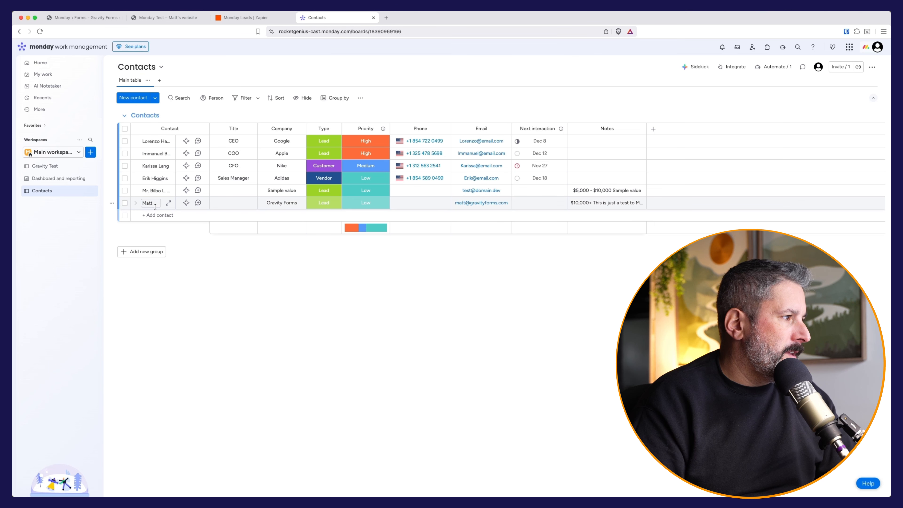
Step: Open the newly created contact and expand its Notes to read the full text
{"action": "left_click", "coordinate": [158, 202]}
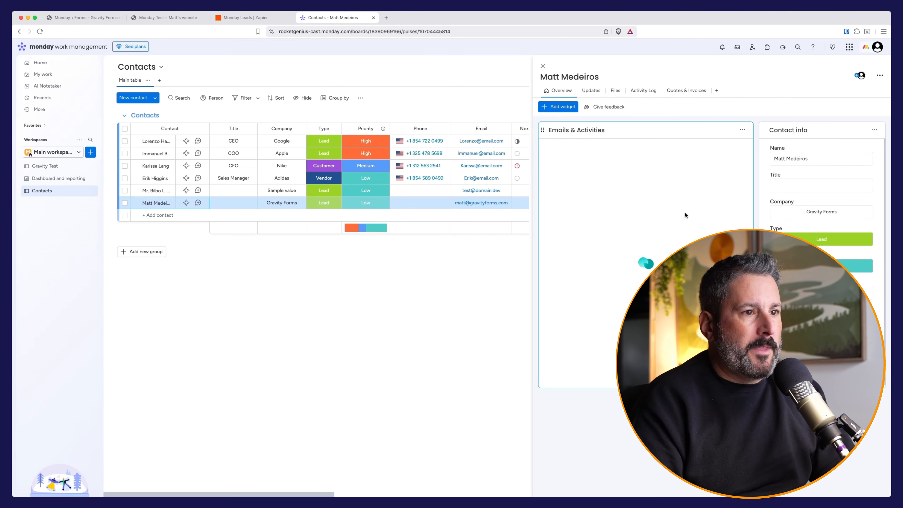
{"action": "left_click_drag", "start_coordinate": [534, 244], "coordinate": [312, 244]}
{"action": "left_click_drag", "start_coordinate": [684, 133], "coordinate": [345, 129]}
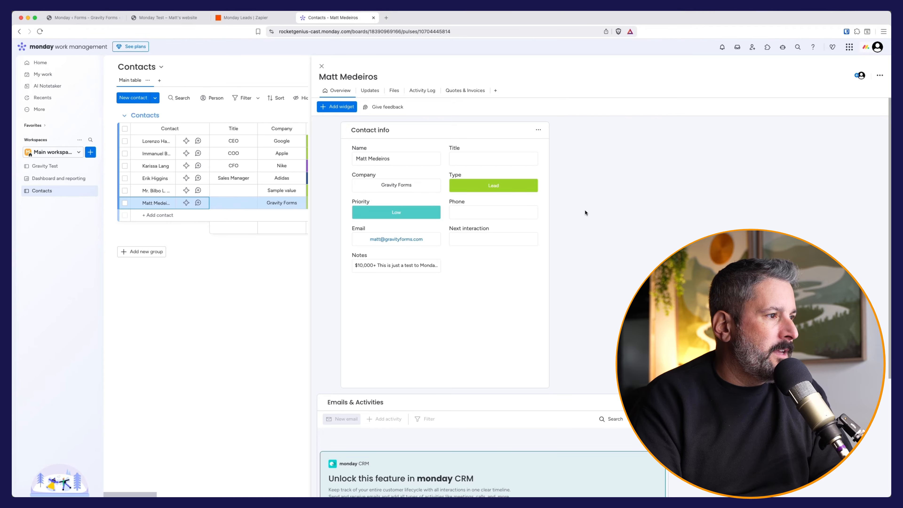
{"action": "left_click", "coordinate": [401, 266]}
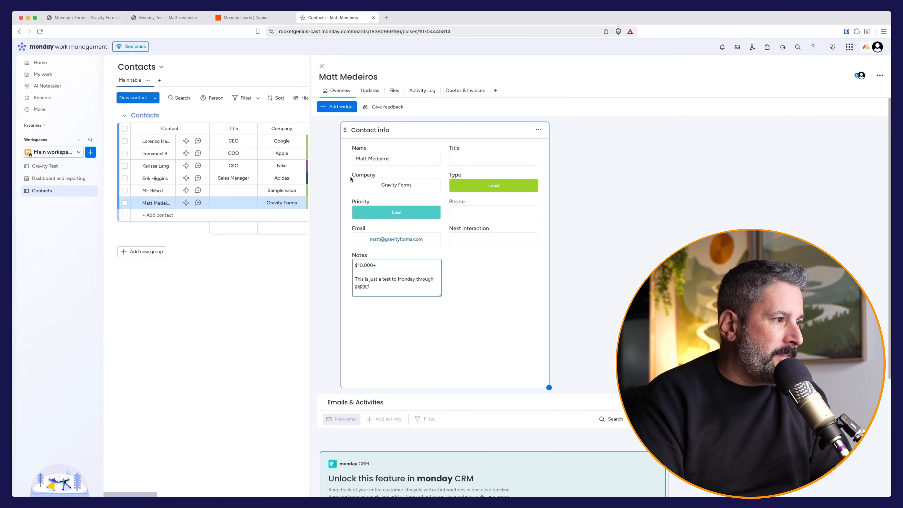
{"action": "left_click_drag", "start_coordinate": [441, 295], "coordinate": [492, 325]}
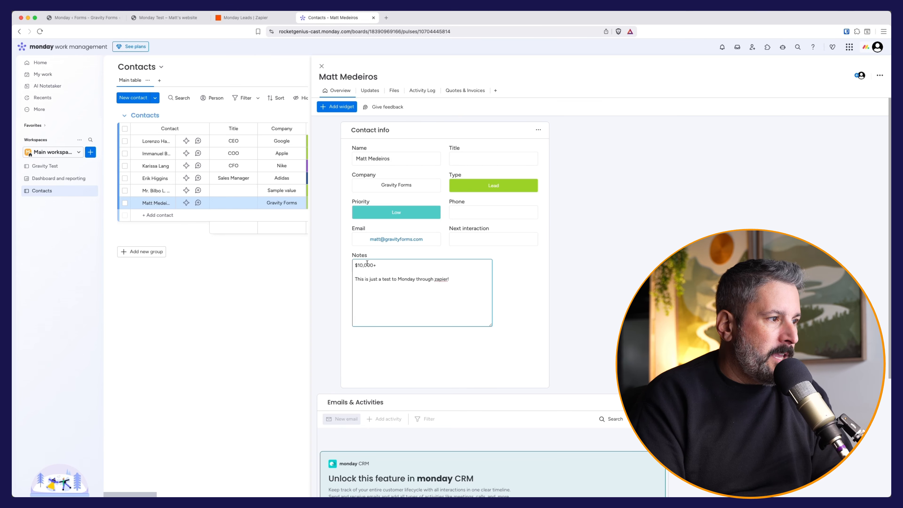
{"action": "left_click", "coordinate": [246, 18]}
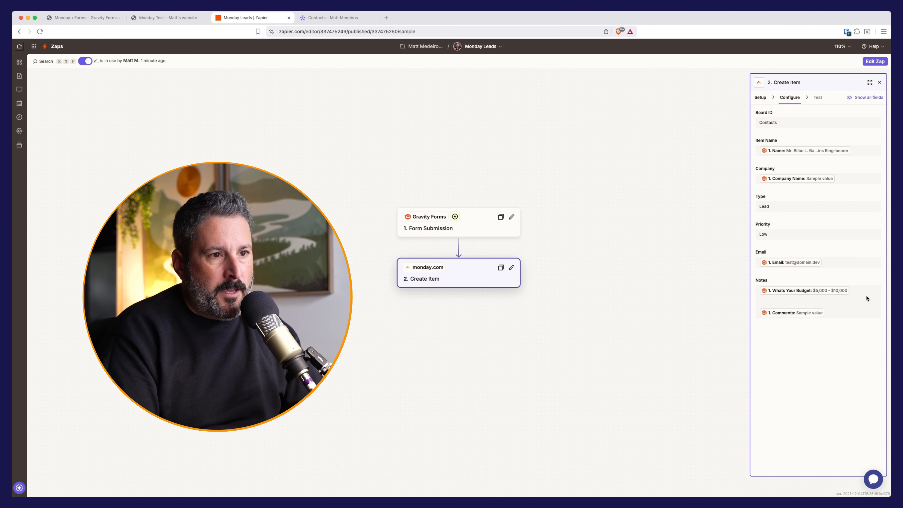
Step: Label the Notes values with 'Budget:' and 'Customer Notes:' in the Create Item step
{"action": "left_click", "coordinate": [874, 63]}
{"action": "left_click", "coordinate": [860, 416]}
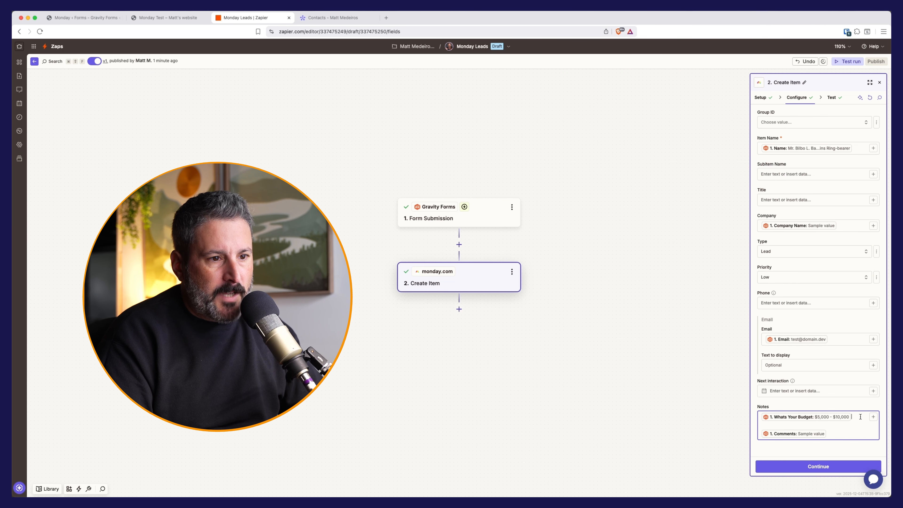
{"action": "type", "text": "Budget:"}
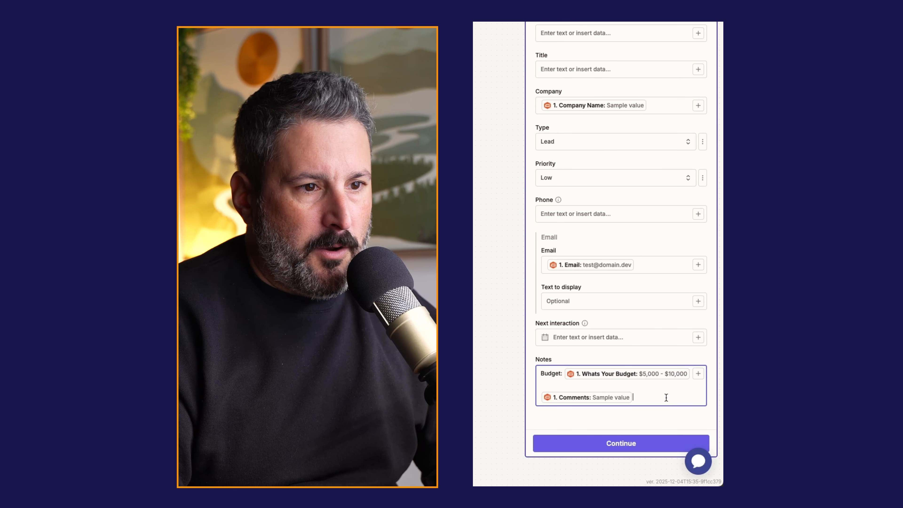
{"action": "left_click", "coordinate": [541, 397]}
{"action": "type", "text": "What do"}
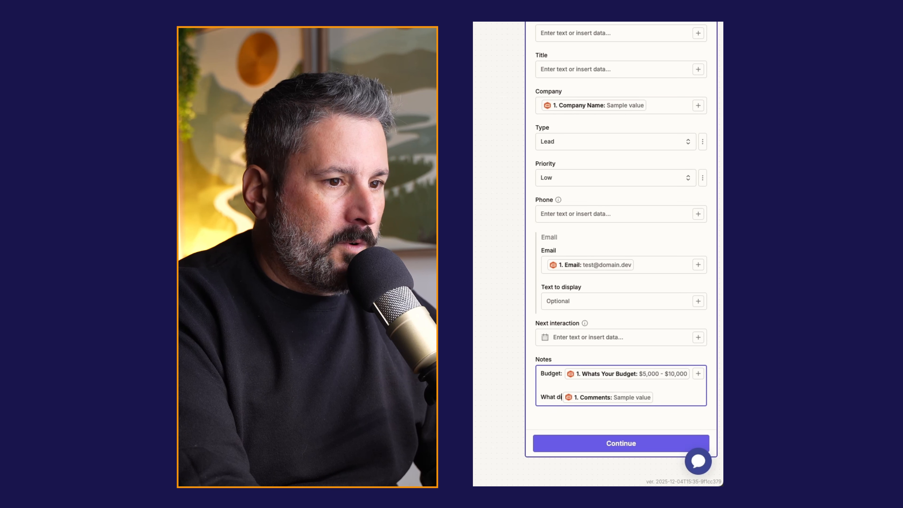
{"action": "key", "text": "BackSpace"}
{"action": "key", "text": "BackSpace"}
{"action": "key", "text": "BackSpace"}
{"action": "key", "text": "BackSpace"}
{"action": "key", "text": "BackSpace"}
{"action": "key", "text": "BackSpace"}
{"action": "key", "text": "BackSpace"}
{"action": "type", "text": "Customer Notes:"}
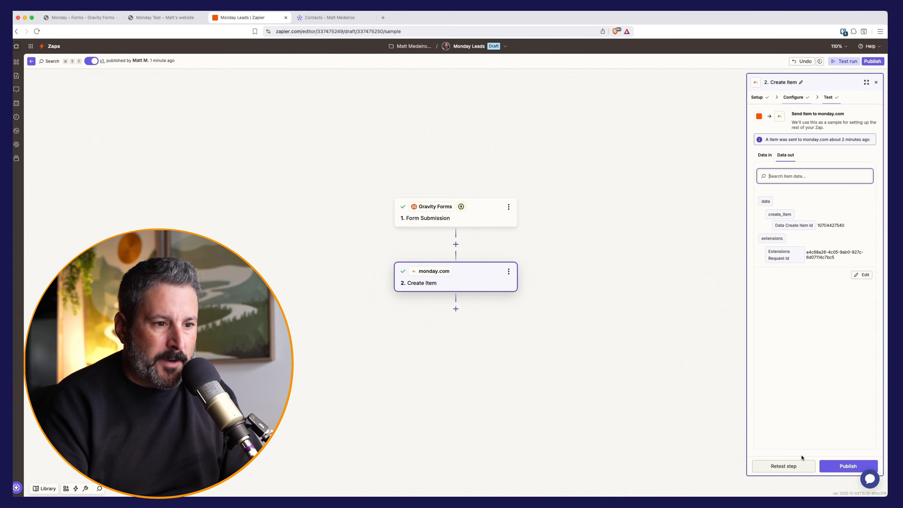
Step: Republish the edited Zap, confirming it replaces the live version
{"action": "left_click", "coordinate": [851, 466]}
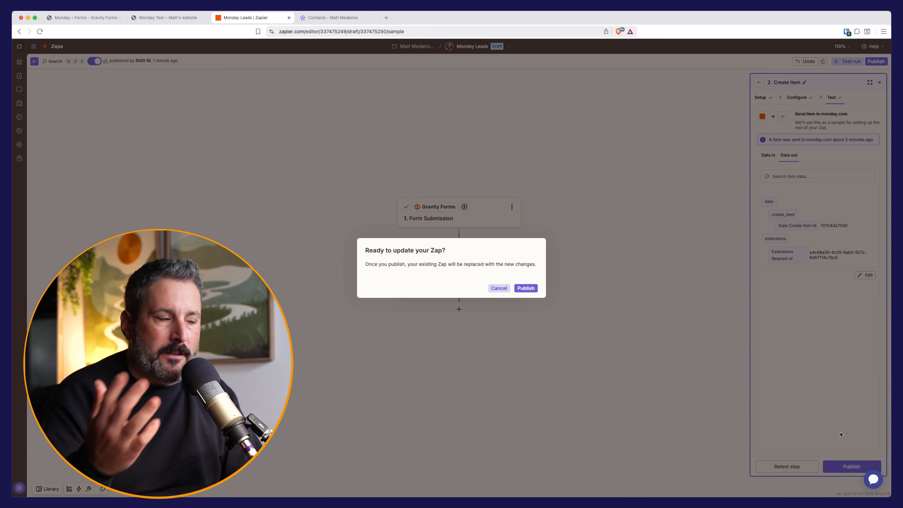
{"action": "left_click", "coordinate": [531, 288]}
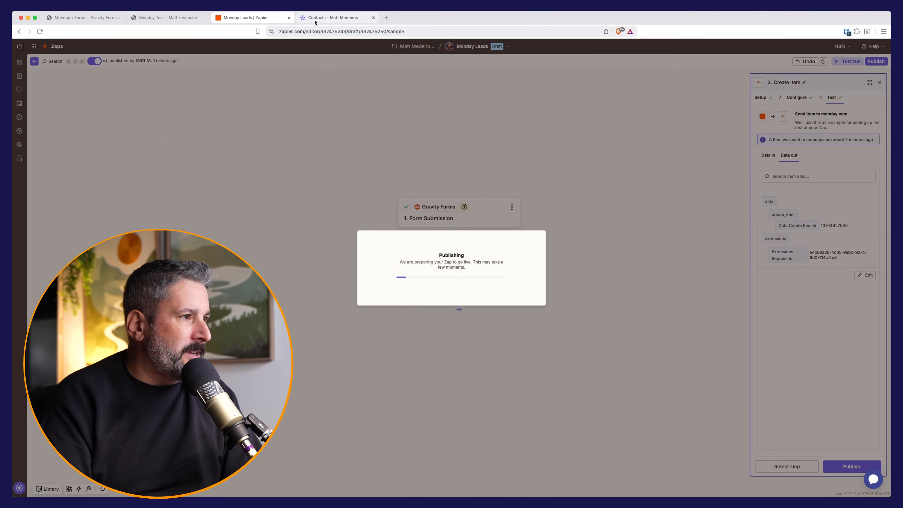
{"action": "left_click", "coordinate": [315, 21]}
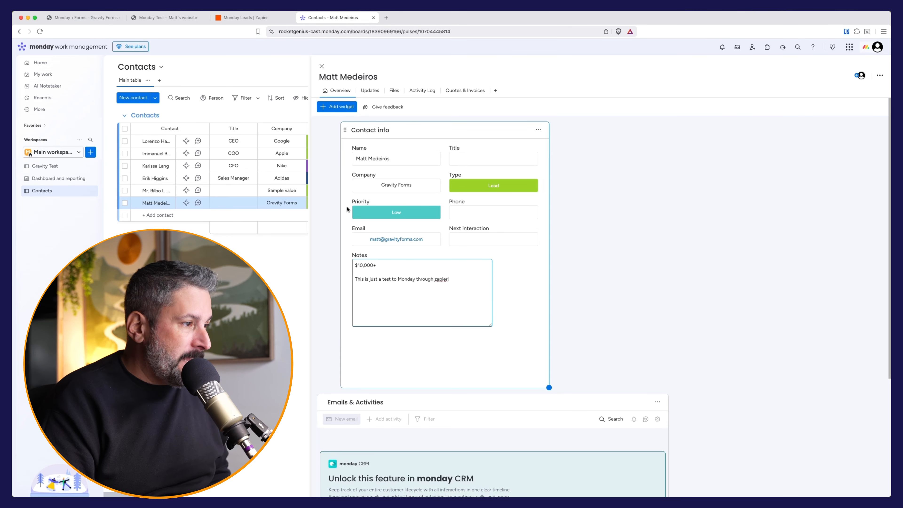
Step: Widen the board and close the contact item to show the full Contacts board with its Notes column
{"action": "left_click_drag", "start_coordinate": [315, 261], "coordinate": [554, 262]}
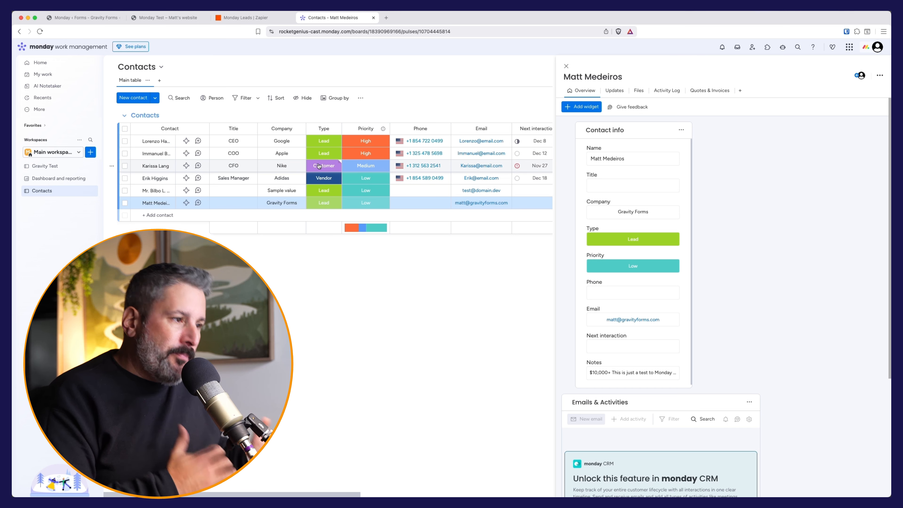
{"action": "left_click", "coordinate": [567, 66]}
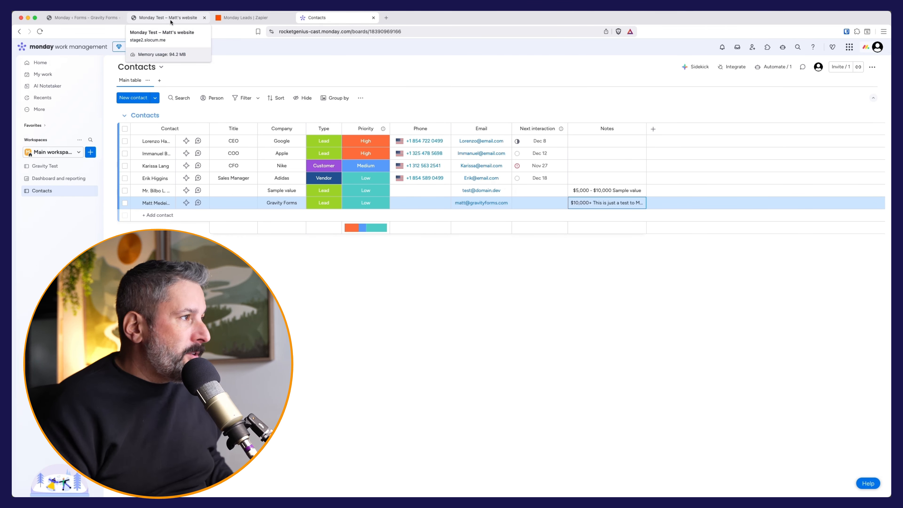
{"action": "left_click", "coordinate": [91, 19]}
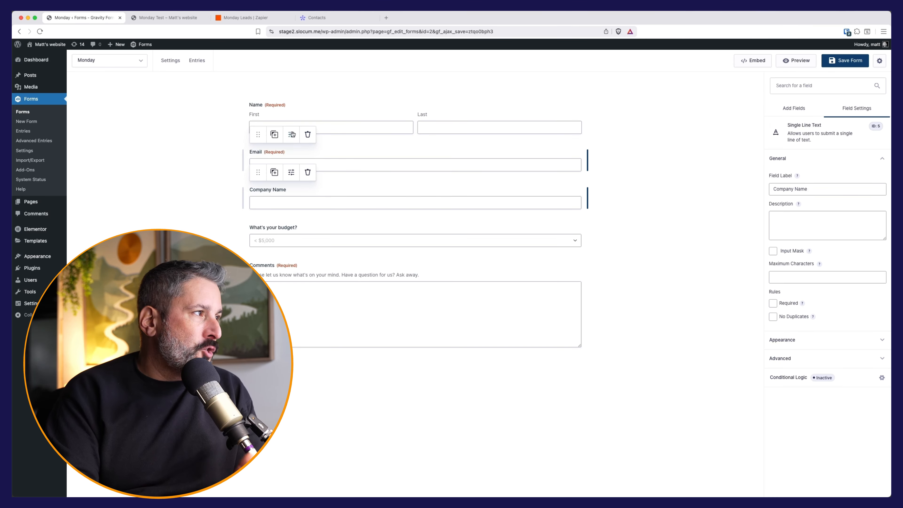
Step: Return to the Monday Leads Zap to view its Notes mapping labelled Budget: and Customer Notes:
{"action": "left_click", "coordinate": [167, 18]}
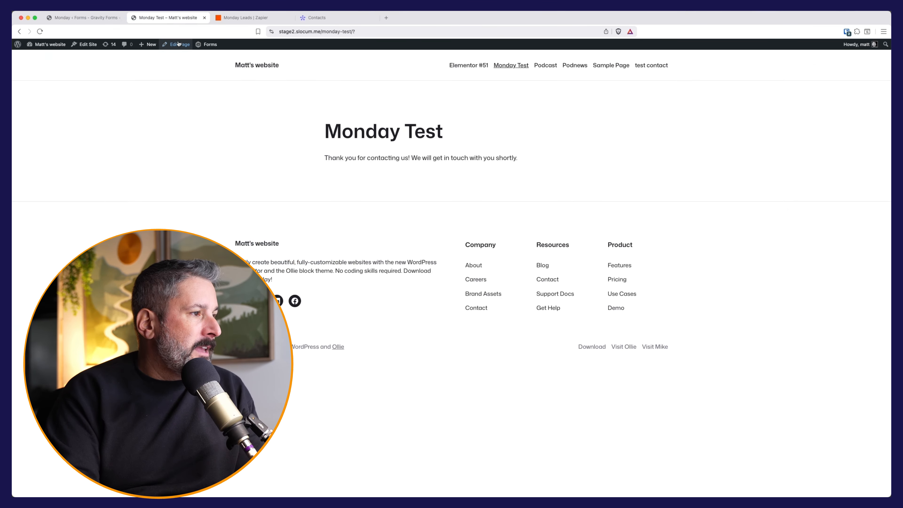
{"action": "left_click", "coordinate": [252, 20]}
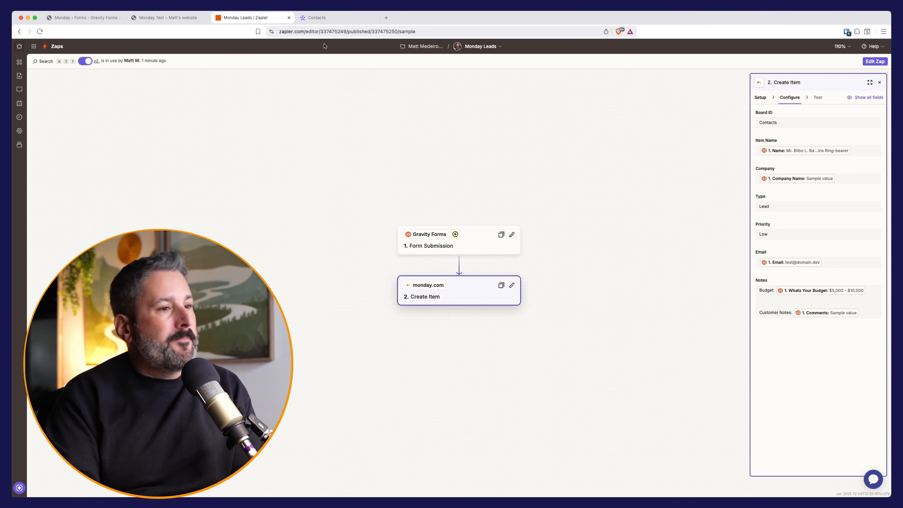